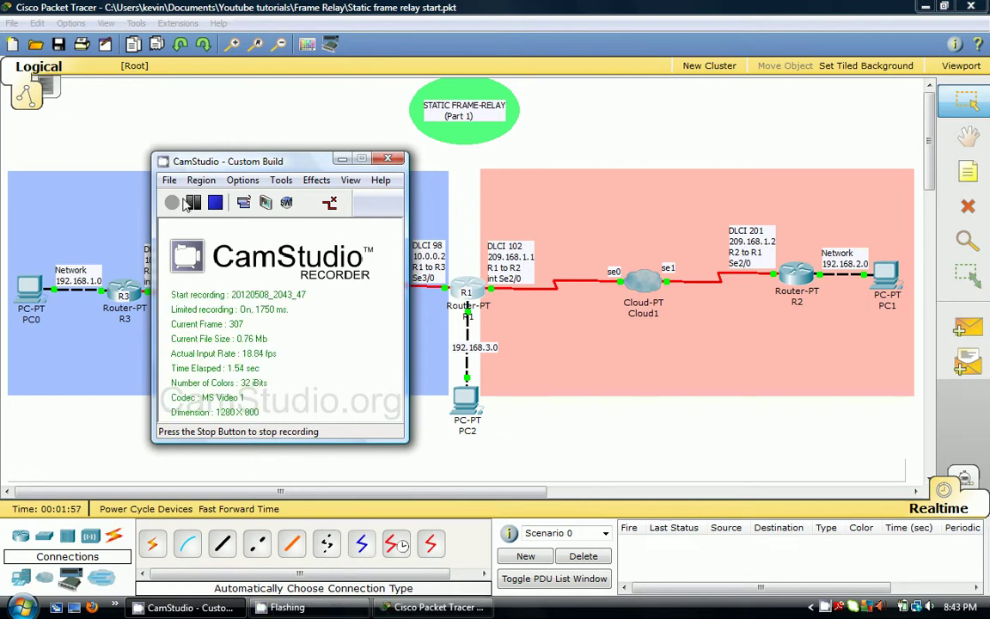
- In R3's CLI, enter global configuration and start RIP version 2
{"action": "left_click", "coordinate": [342, 158]}
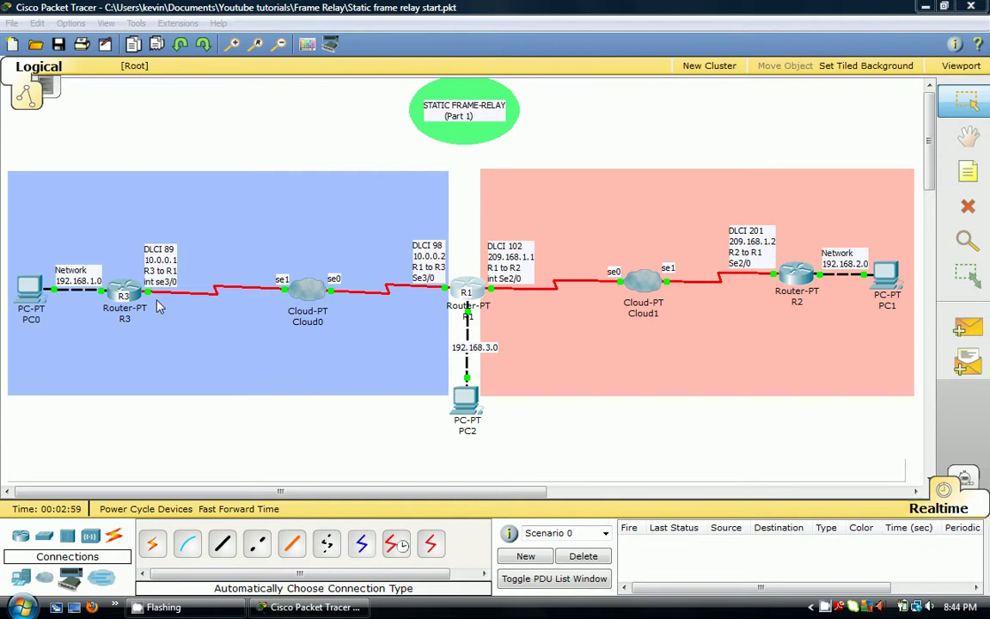
{"action": "left_click", "coordinate": [134, 294]}
{"action": "left_click", "coordinate": [193, 101]}
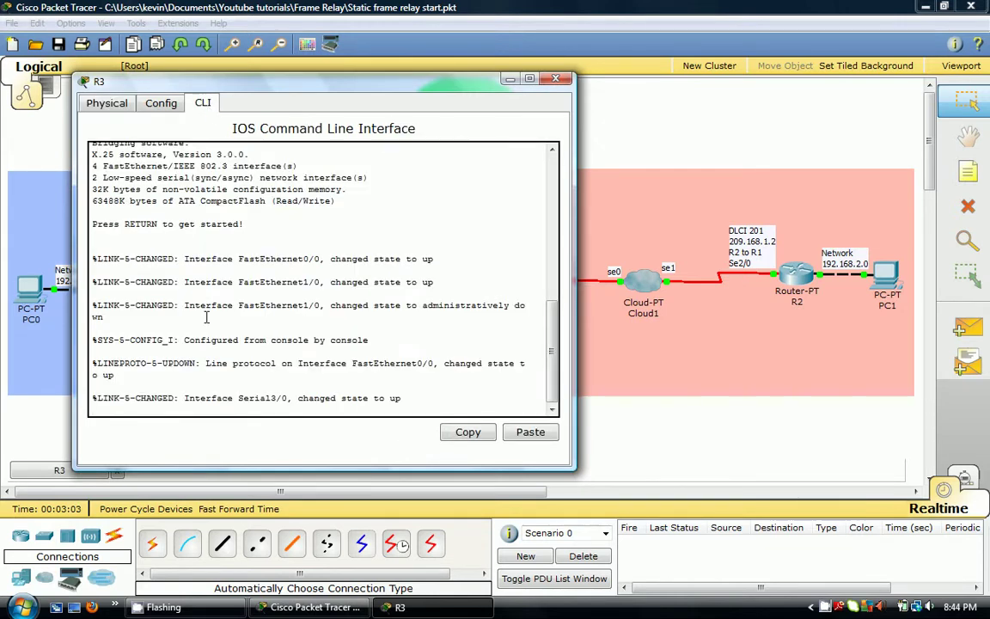
{"action": "key", "text": "Return"}
{"action": "type", "text": "en"}
{"action": "key", "text": "Return"}
{"action": "type", "text": "conf t"}
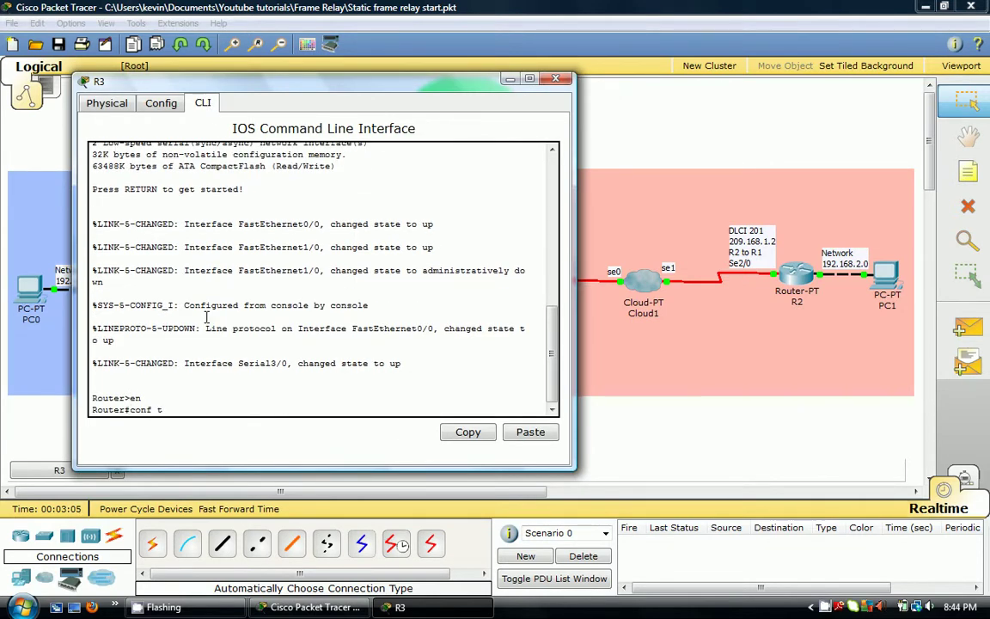
{"action": "key", "text": "Return"}
{"action": "type", "text": "router rip"}
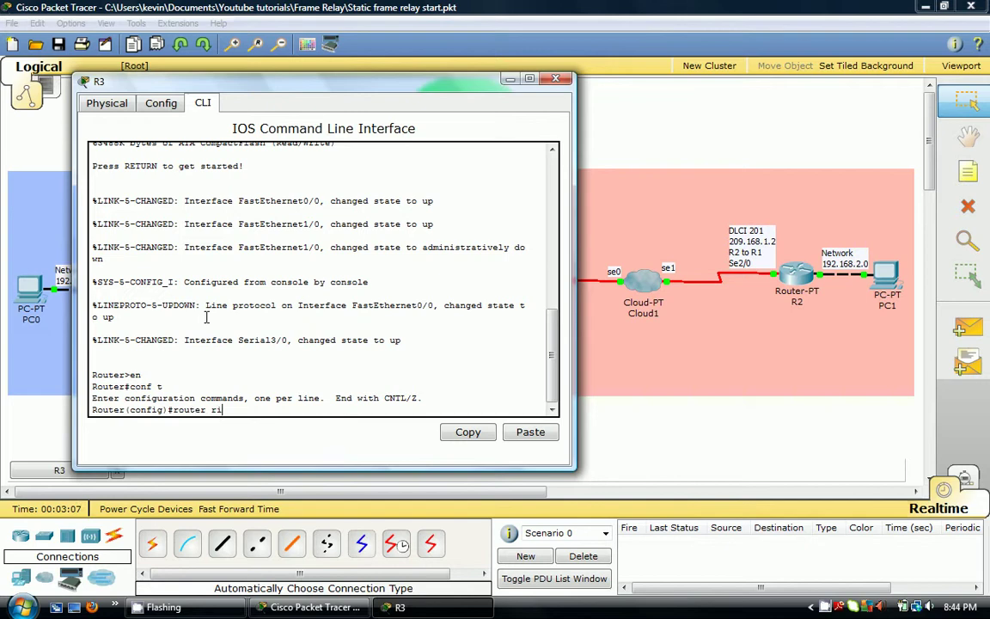
{"action": "key", "text": "Return"}
{"action": "type", "text": "versi"}
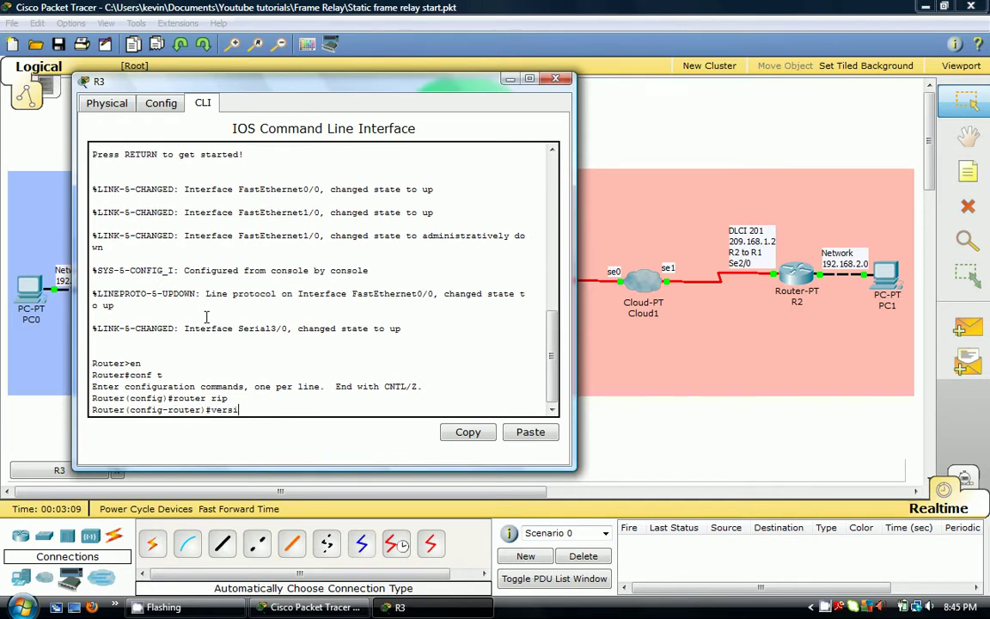
{"action": "key", "text": "Tab"}
{"action": "type", "text": "2"}
{"action": "key", "text": "Return"}
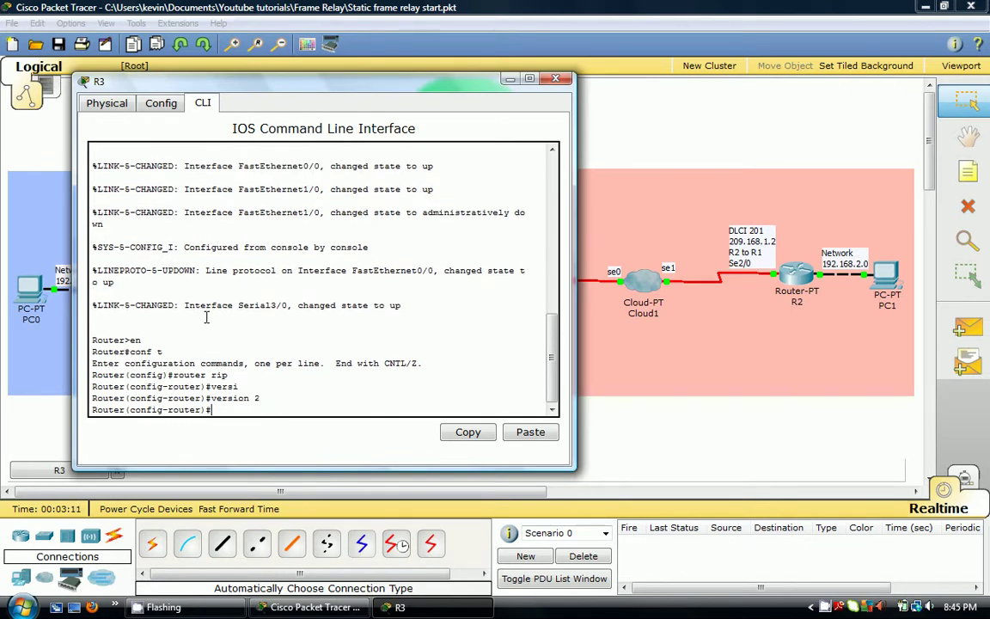
- Advertise networks 192.168.1.0 and 10.0.0.0 in R3's RIP and disable auto-summary
{"action": "left_click_drag", "start_coordinate": [210, 82], "coordinate": [505, 83]}
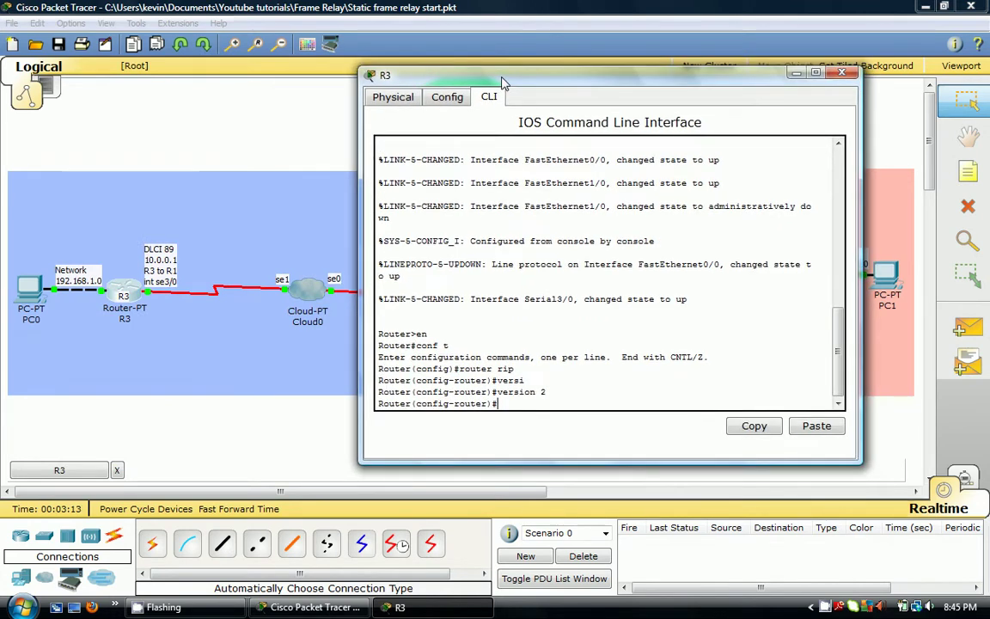
{"action": "type", "text": "net"}
{"action": "key", "text": "Tab"}
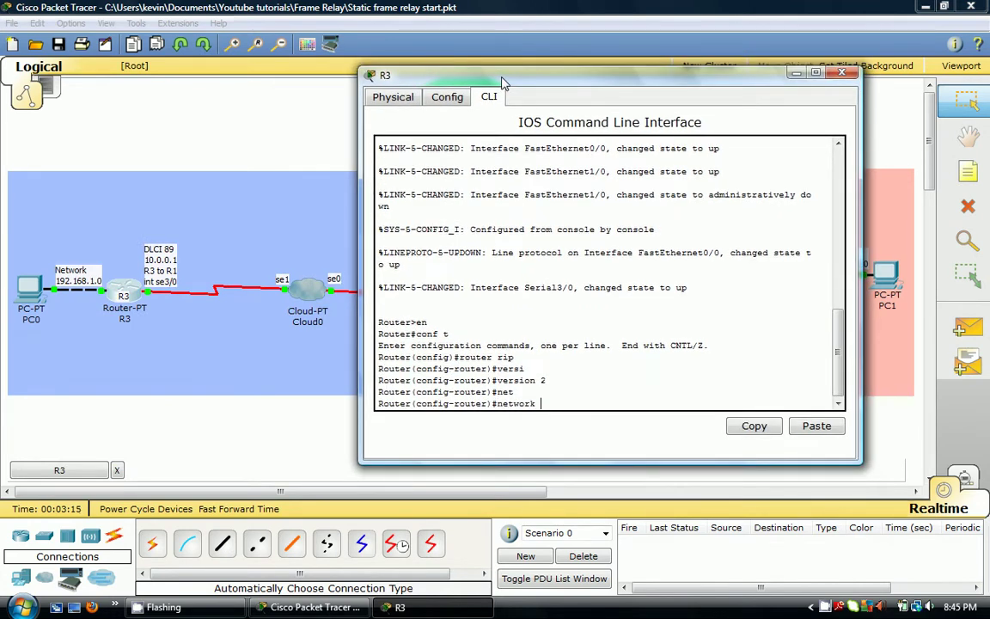
{"action": "type", "text": "192.168.1.0"}
{"action": "key", "text": "Return"}
{"action": "key", "text": "Up"}
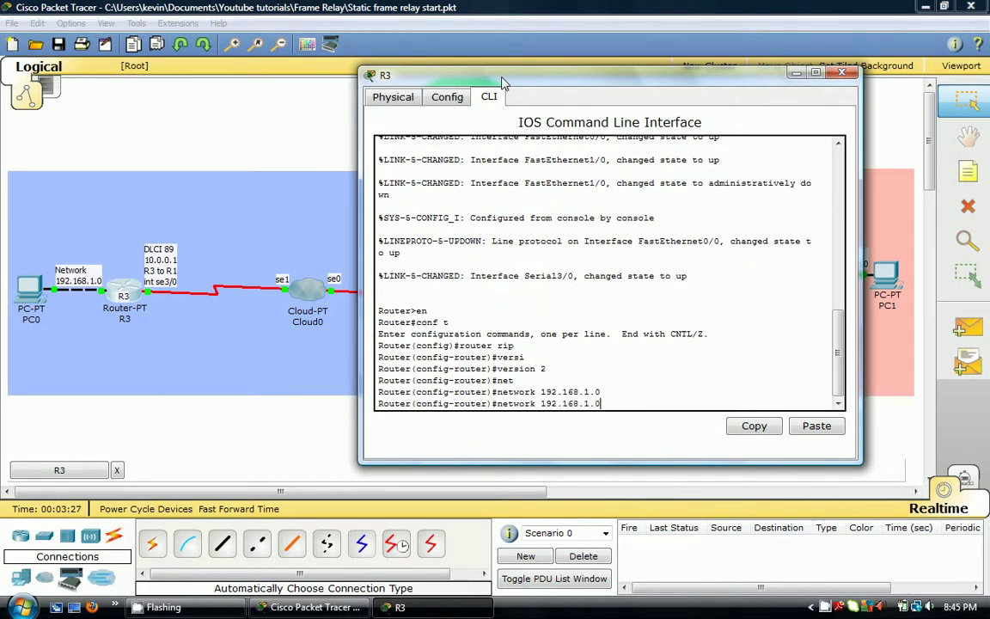
{"action": "key", "text": "BackSpace"}
{"action": "key", "text": "BackSpace"}
{"action": "key", "text": "BackSpace"}
{"action": "key", "text": "BackSpace"}
{"action": "key", "text": "BackSpace"}
{"action": "key", "text": "BackSpace"}
{"action": "key", "text": "BackSpace"}
{"action": "key", "text": "BackSpace"}
{"action": "key", "text": "BackSpace"}
{"action": "key", "text": "BackSpace"}
{"action": "key", "text": "BackSpace"}
{"action": "type", "text": "10.0.0.0"}
{"action": "key", "text": "Return"}
{"action": "type", "text": "no"}
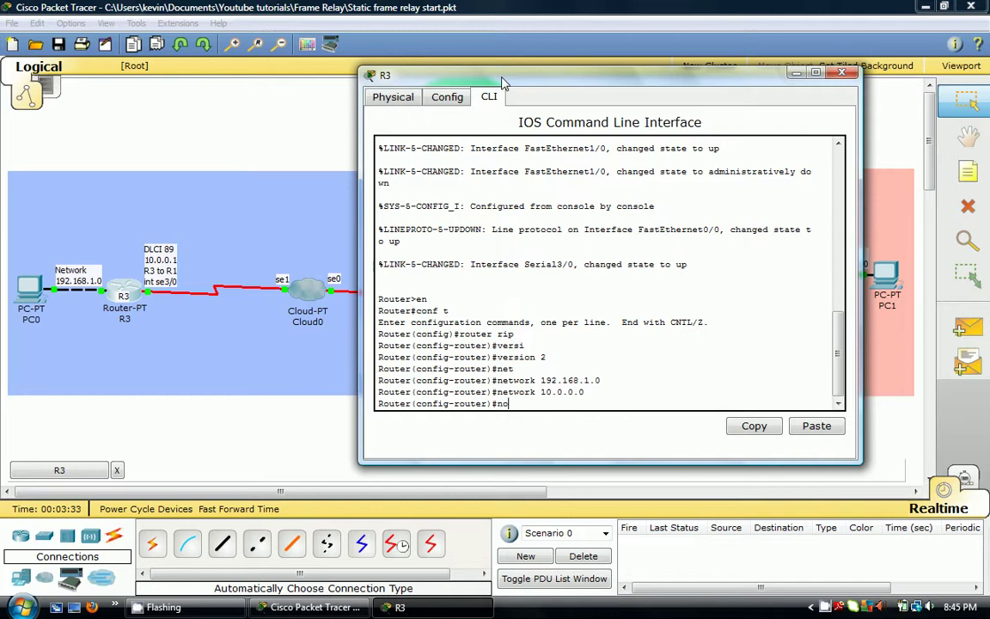
{"action": "type", "text": " aut"}
{"action": "key", "text": "Tab"}
{"action": "key", "text": "Return"}
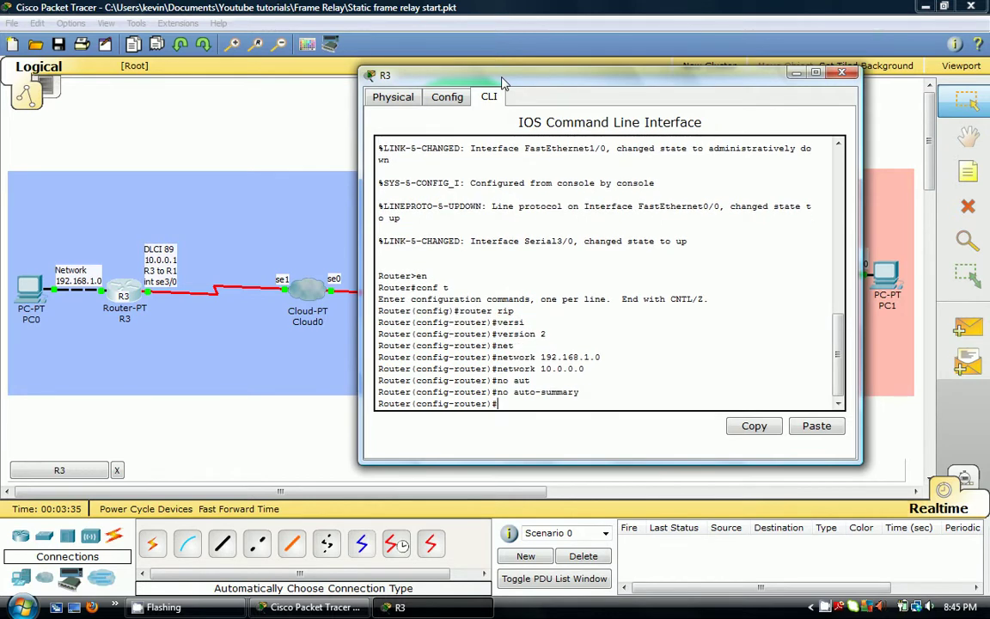
- Switch to R1's console and start RIP version 2 there
{"action": "left_click", "coordinate": [841, 75]}
{"action": "left_click", "coordinate": [469, 289]}
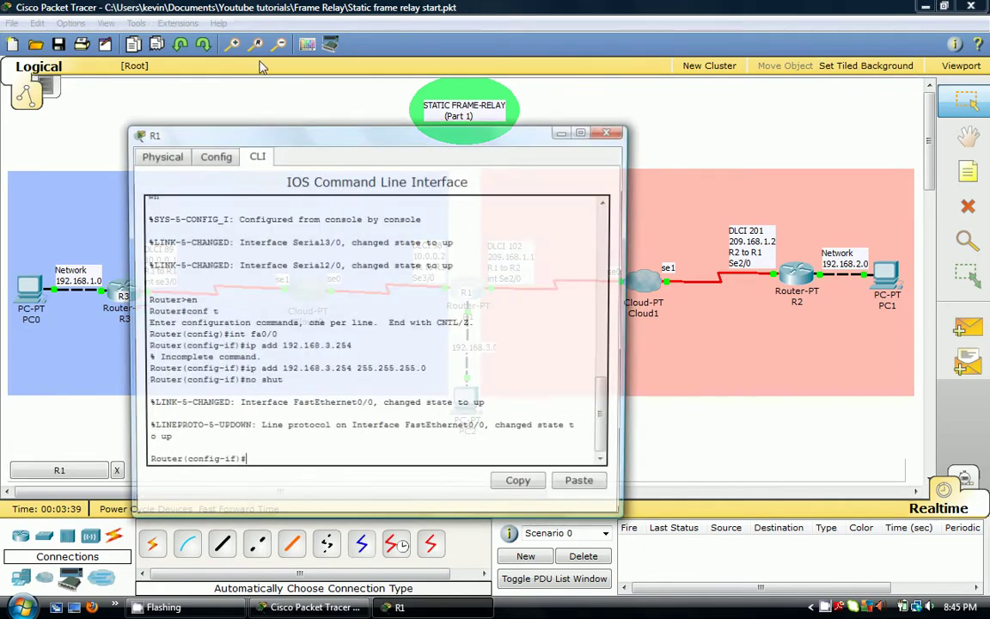
{"action": "left_click_drag", "start_coordinate": [265, 130], "coordinate": [641, 57]}
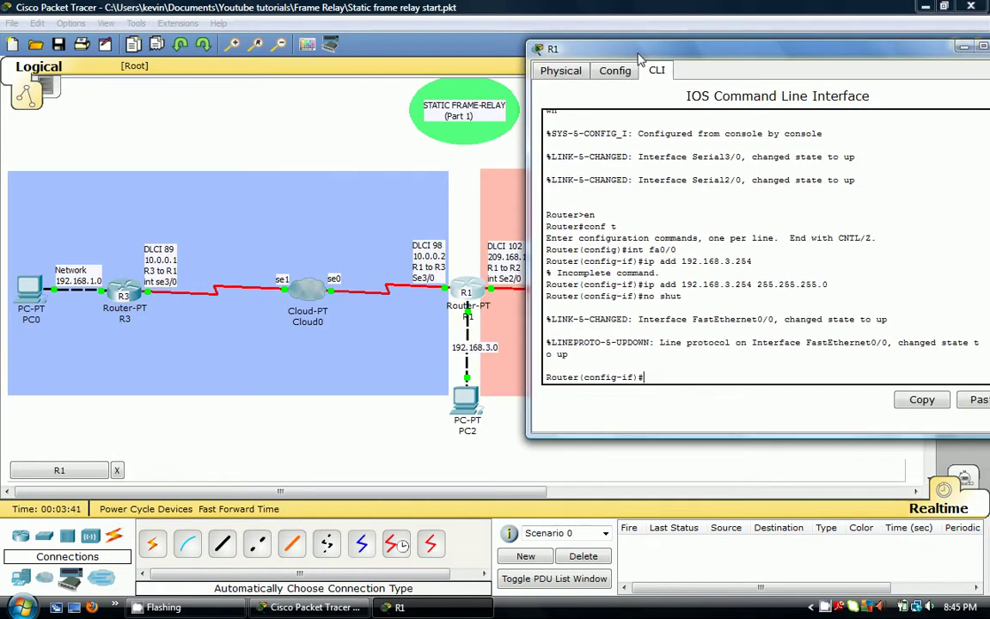
{"action": "type", "text": "exit"}
{"action": "key", "text": "Return"}
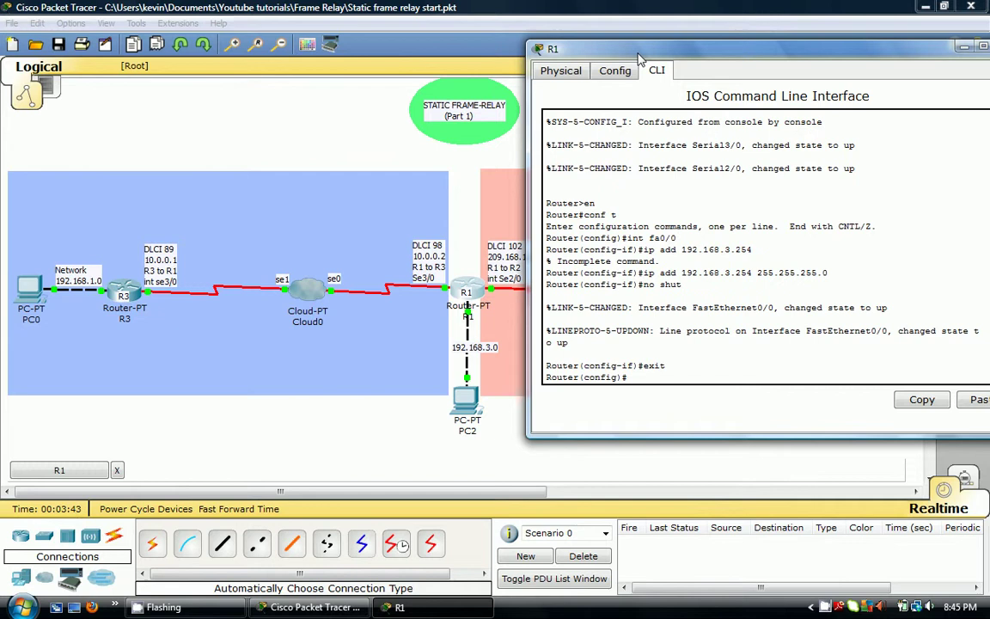
{"action": "type", "text": "rout"}
{"action": "key", "text": "Tab"}
{"action": "type", "text": "ri"}
{"action": "key", "text": "Tab"}
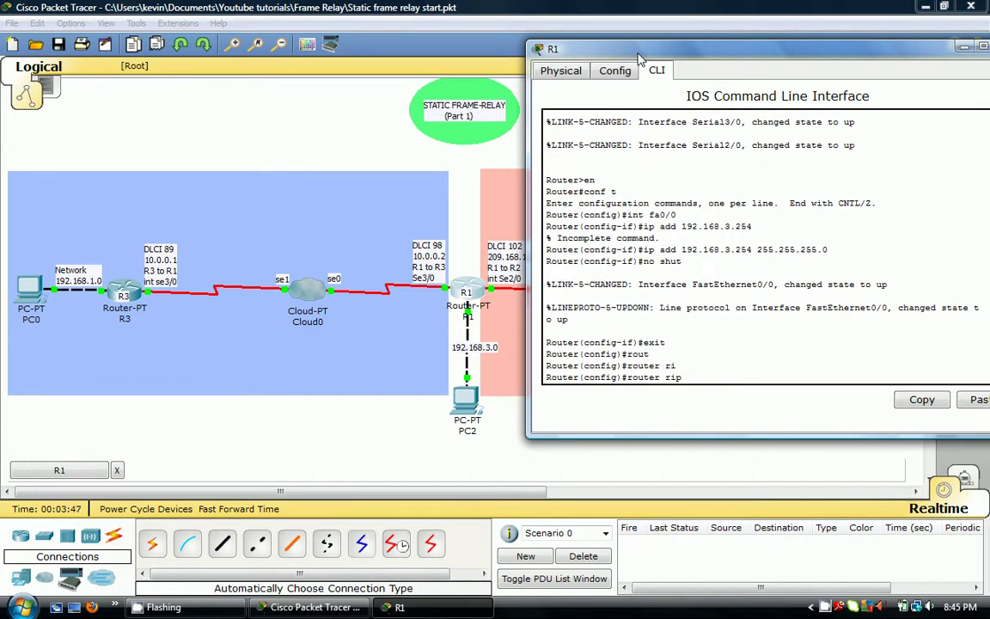
{"action": "key", "text": "Return"}
{"action": "type", "text": "ver"}
{"action": "key", "text": "Tab"}
{"action": "type", "text": "2"}
{"action": "key", "text": "Return"}
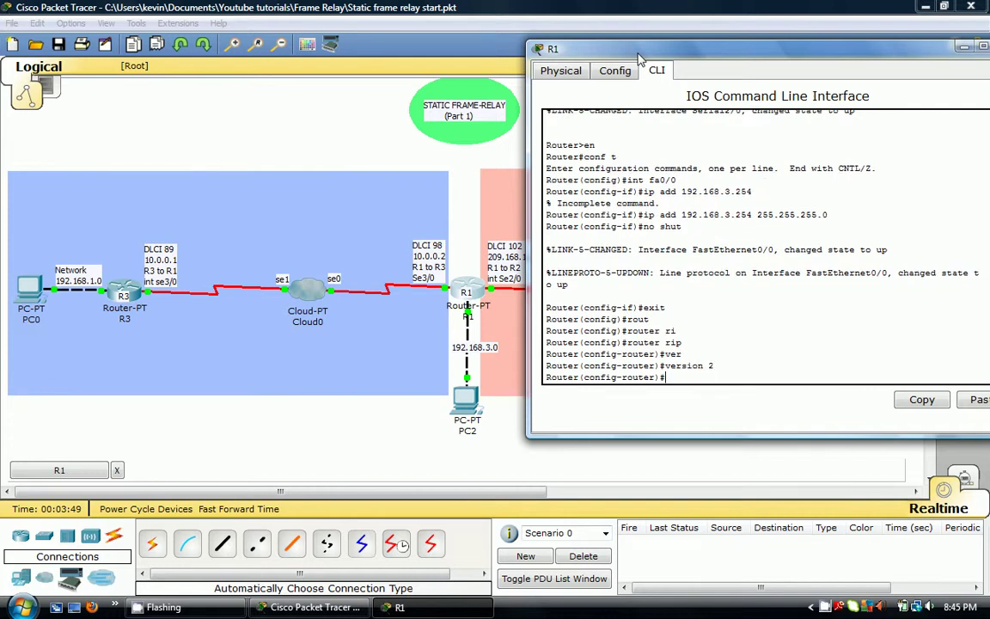
- Advertise networks 10.0.0.0, 192.168.3.0 and 209.168.1.1 in R1's RIP
{"action": "type", "text": "net 10.0.0.0"}
{"action": "key", "text": "Return"}
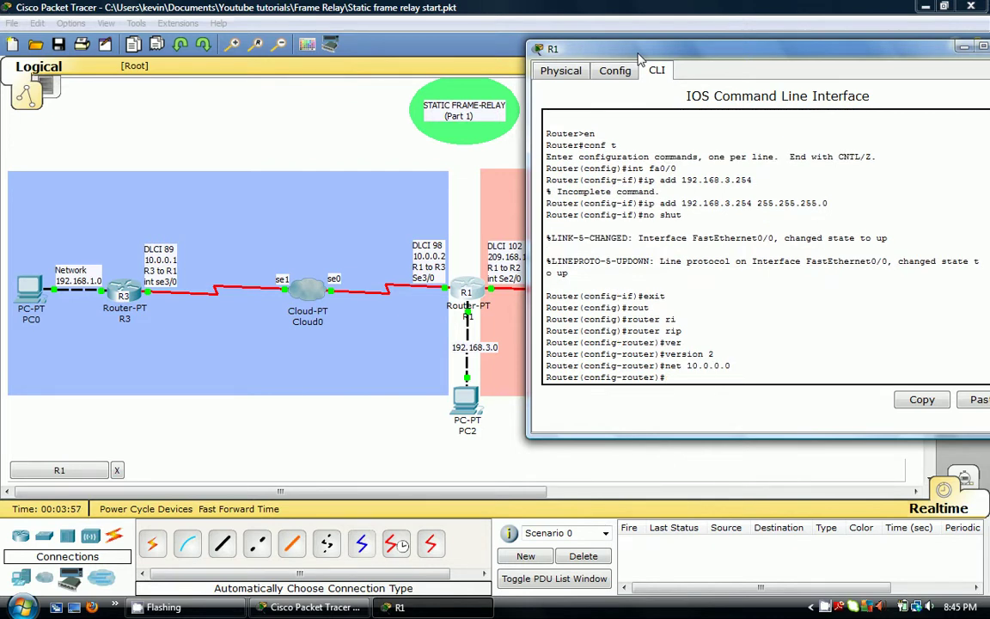
{"action": "type", "text": "net 192.168.3.0"}
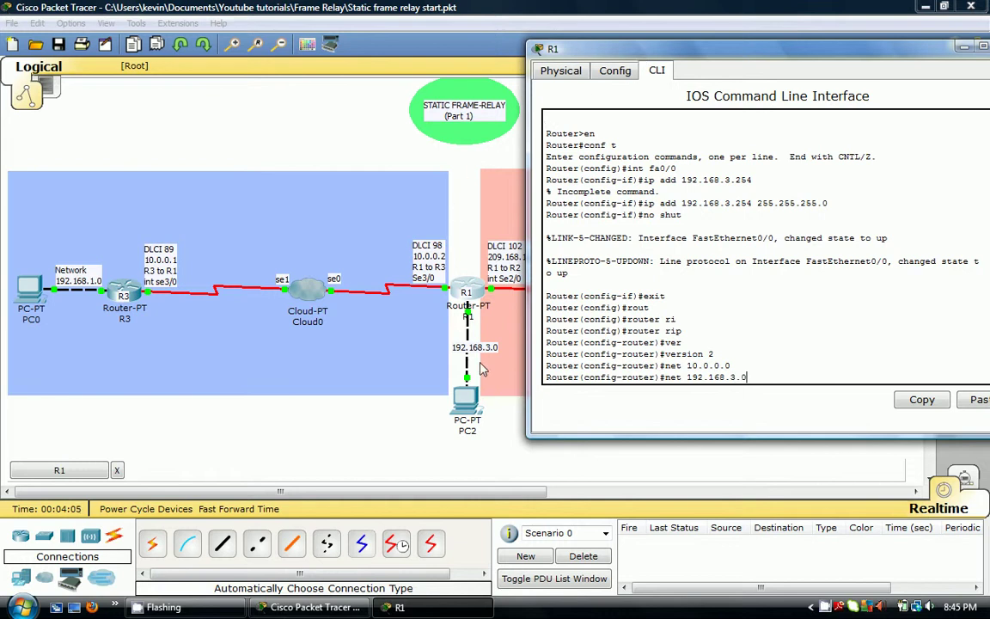
{"action": "key", "text": "Return"}
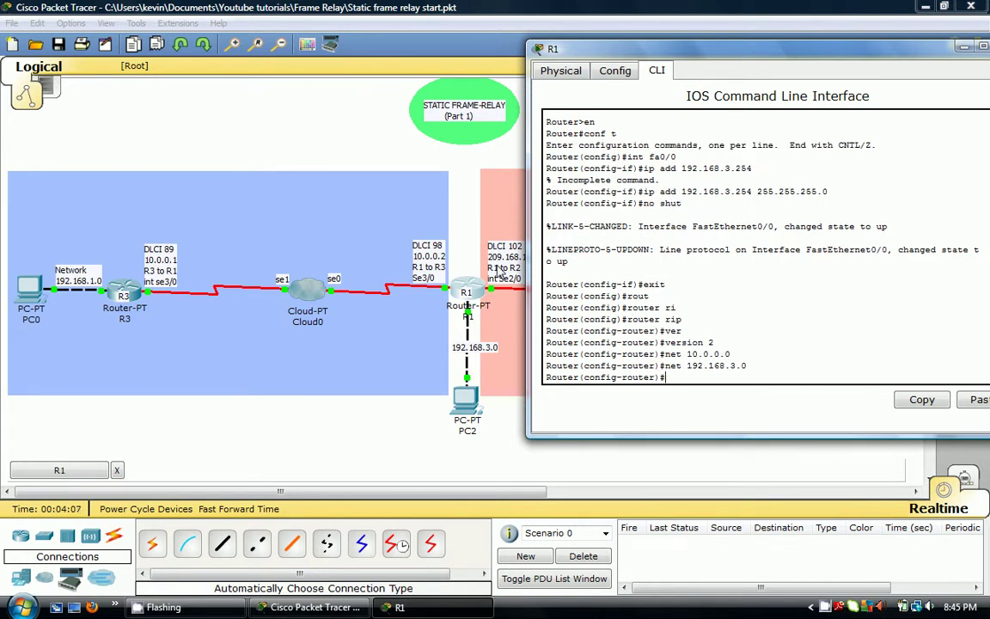
{"action": "left_click_drag", "start_coordinate": [584, 49], "coordinate": [614, 49]}
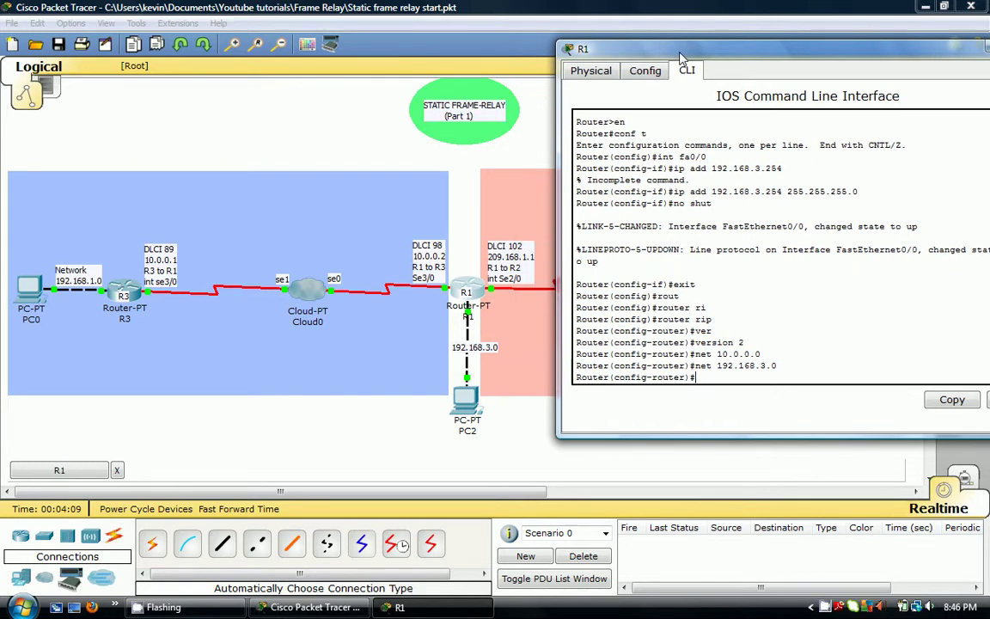
{"action": "type", "text": "net 209.168."}
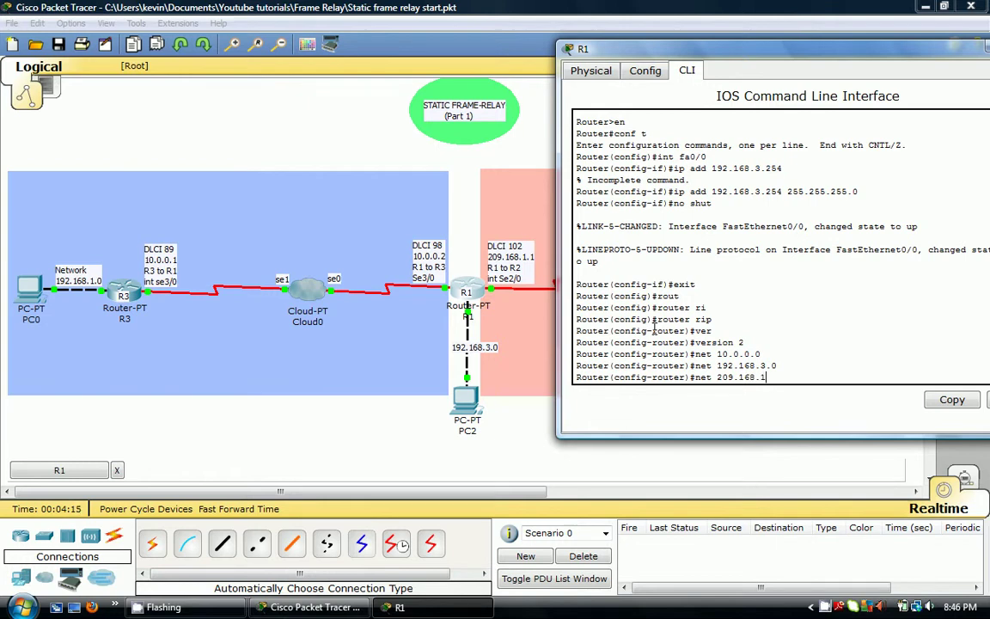
{"action": "type", "text": "1.1"}
{"action": "key", "text": "Return"}
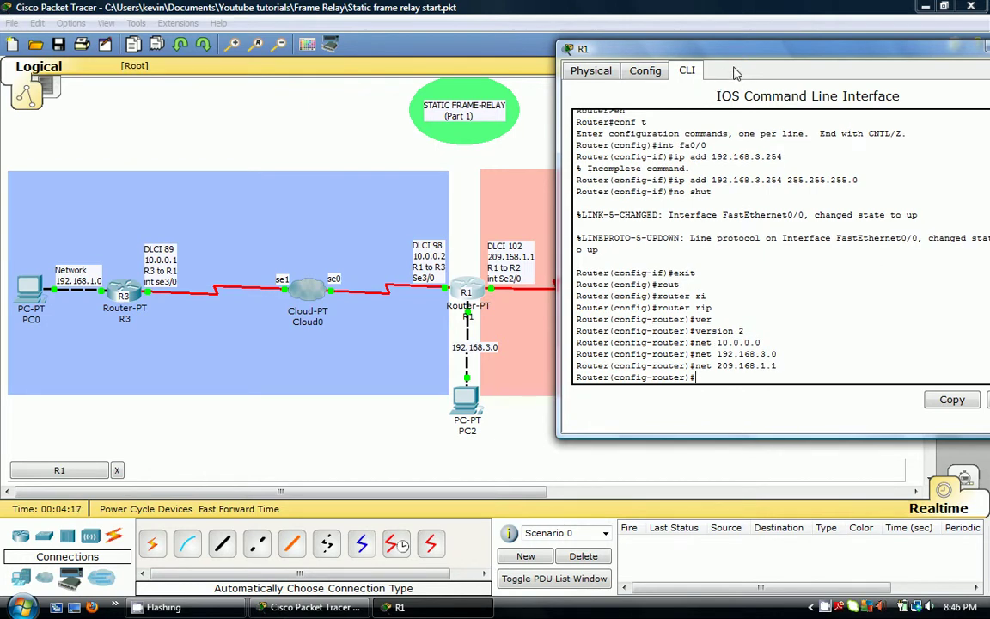
{"action": "left_click_drag", "start_coordinate": [725, 58], "coordinate": [385, 53]}
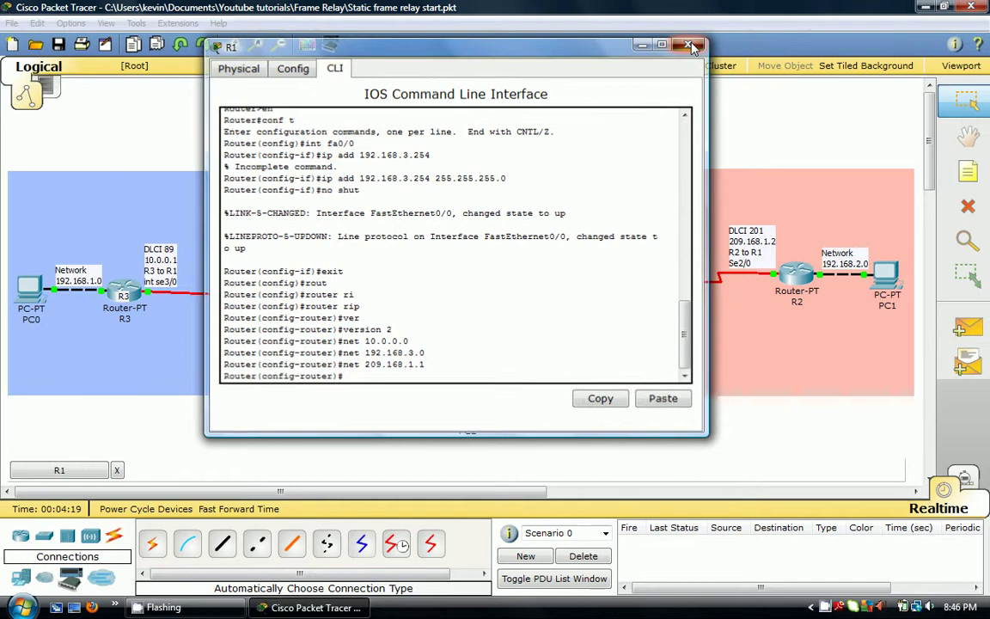
- Switch to R2's CLI and start RIP version 2 in global configuration
{"action": "left_click", "coordinate": [697, 43]}
{"action": "left_click", "coordinate": [795, 268]}
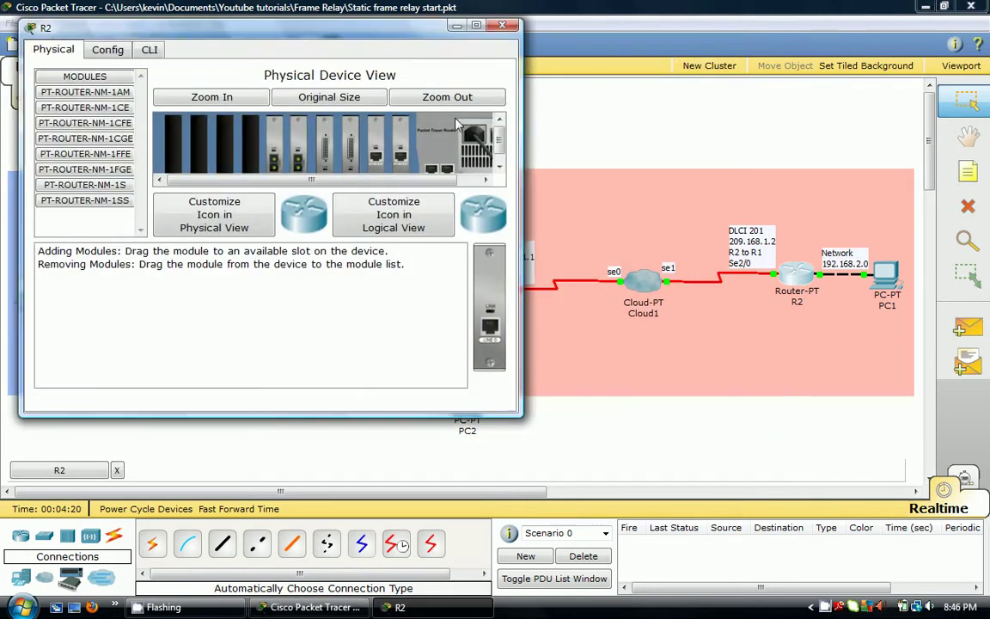
{"action": "left_click", "coordinate": [147, 52]}
{"action": "key", "text": "Return"}
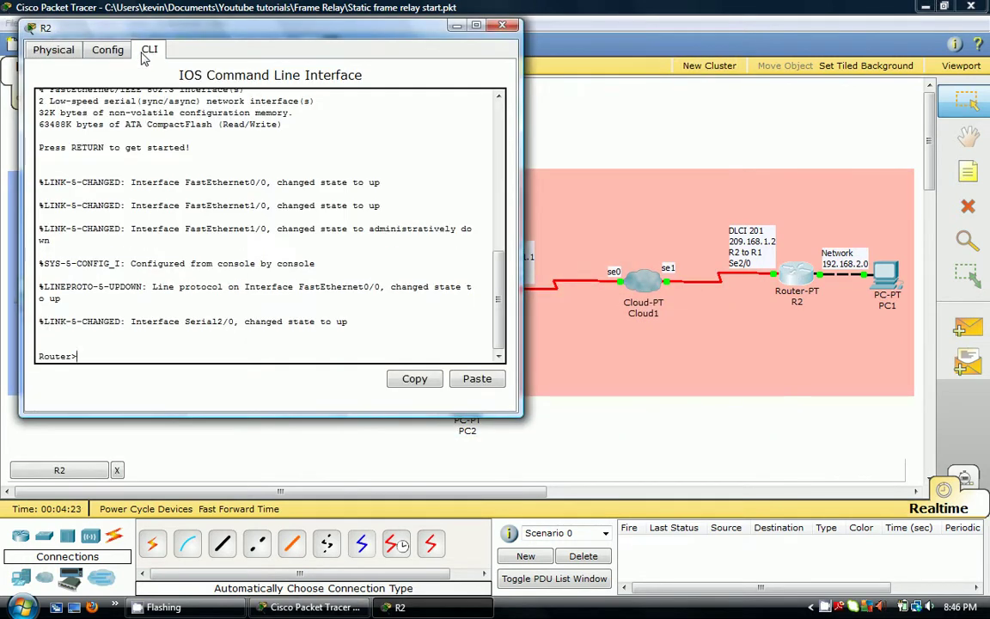
{"action": "type", "text": "en"}
{"action": "key", "text": "Return"}
{"action": "type", "text": "router"}
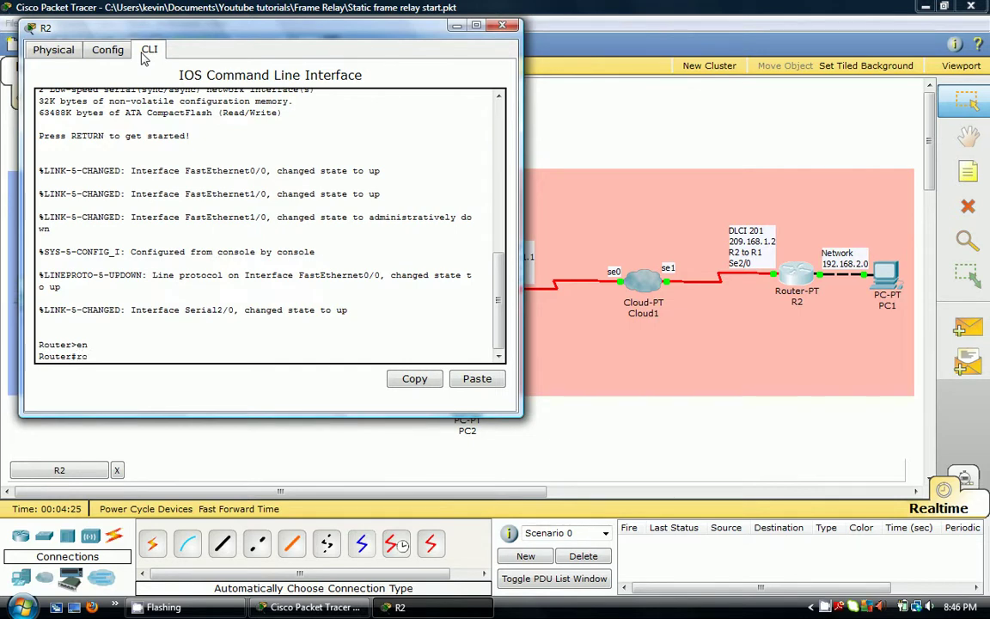
{"action": "key", "text": "BackSpace"}
{"action": "key", "text": "BackSpace"}
{"action": "key", "text": "BackSpace"}
{"action": "key", "text": "BackSpace"}
{"action": "key", "text": "BackSpace"}
{"action": "type", "text": "conf t"}
{"action": "key", "text": "Return"}
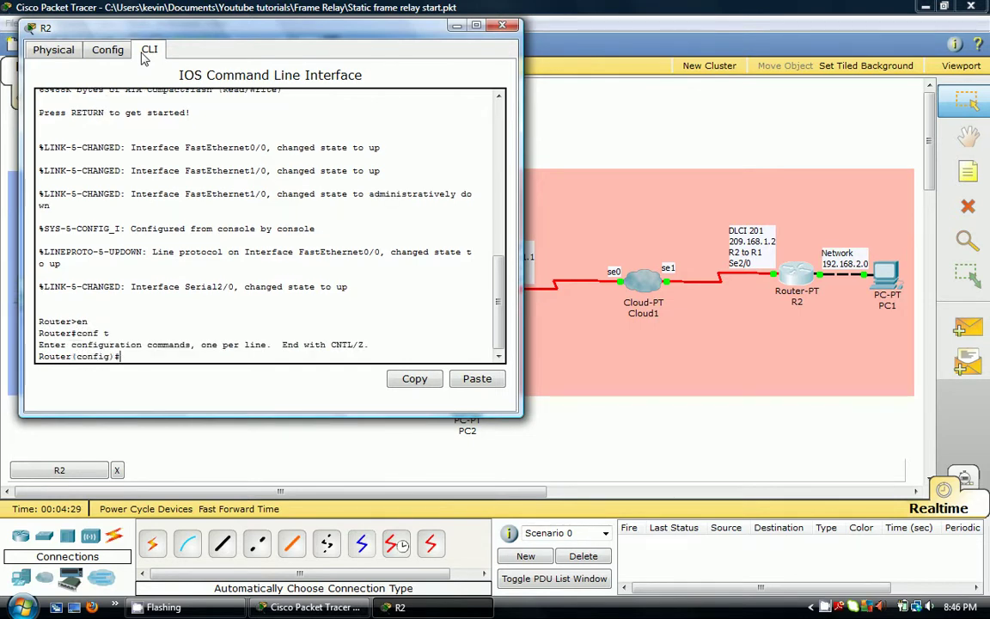
{"action": "type", "text": "router rip"}
{"action": "key", "text": "Return"}
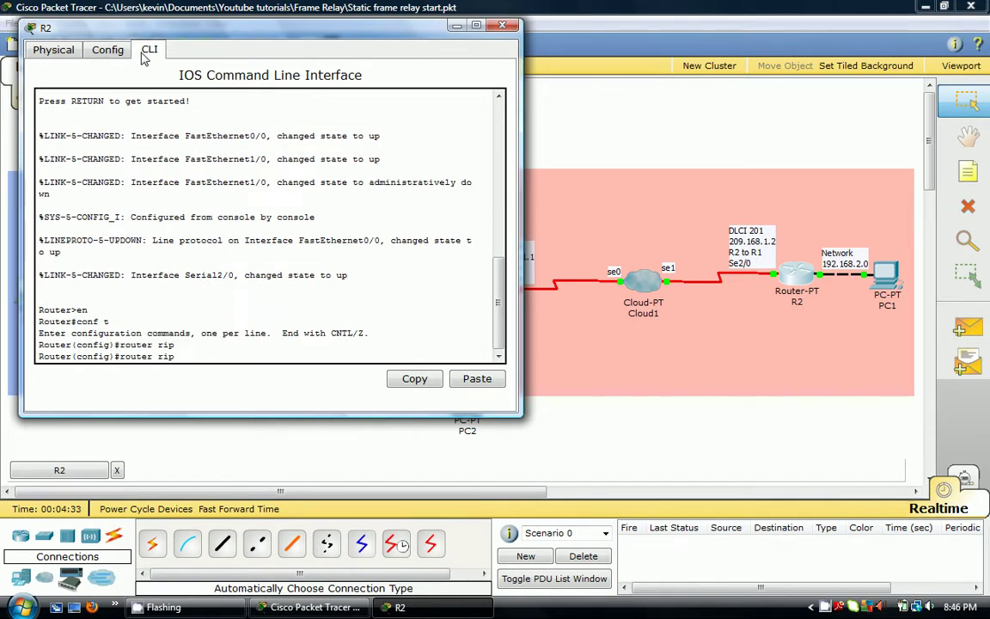
{"action": "type", "text": "ver"}
{"action": "key", "text": "Tab"}
{"action": "type", "text": "2"}
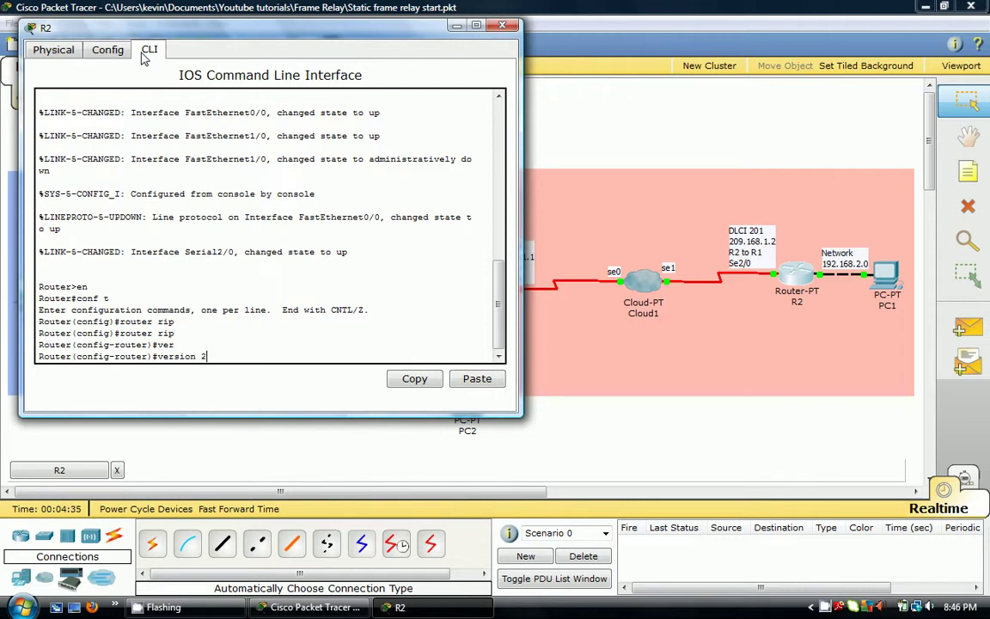
{"action": "key", "text": "Return"}
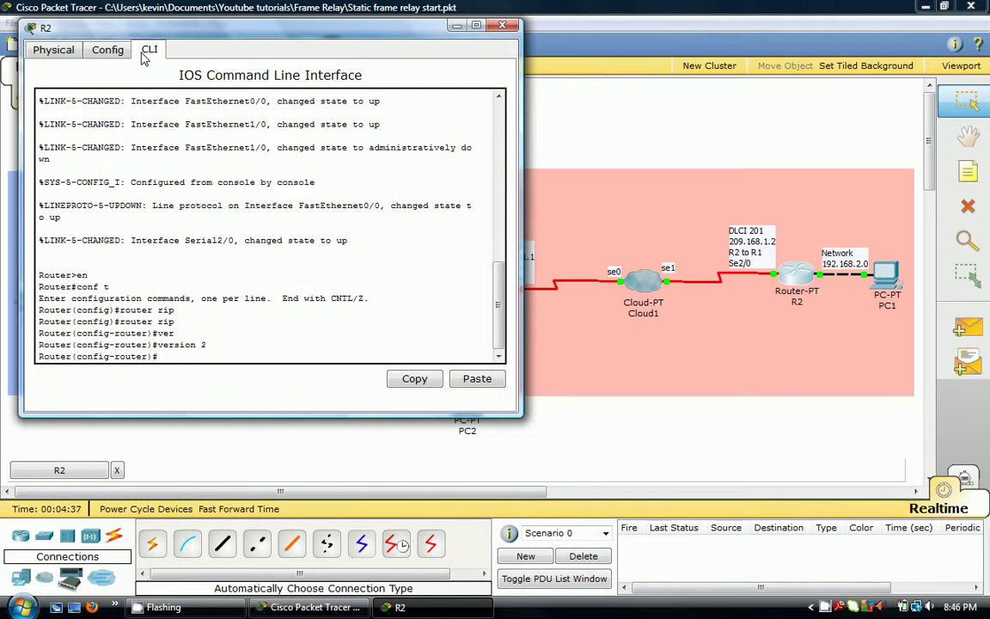
- Add networks 209.168.1.2 and 192.168.2.0 to R2's RIP, disable auto-summary, and close R2
{"action": "type", "text": "net 209.168.1.2"}
{"action": "key", "text": "Return"}
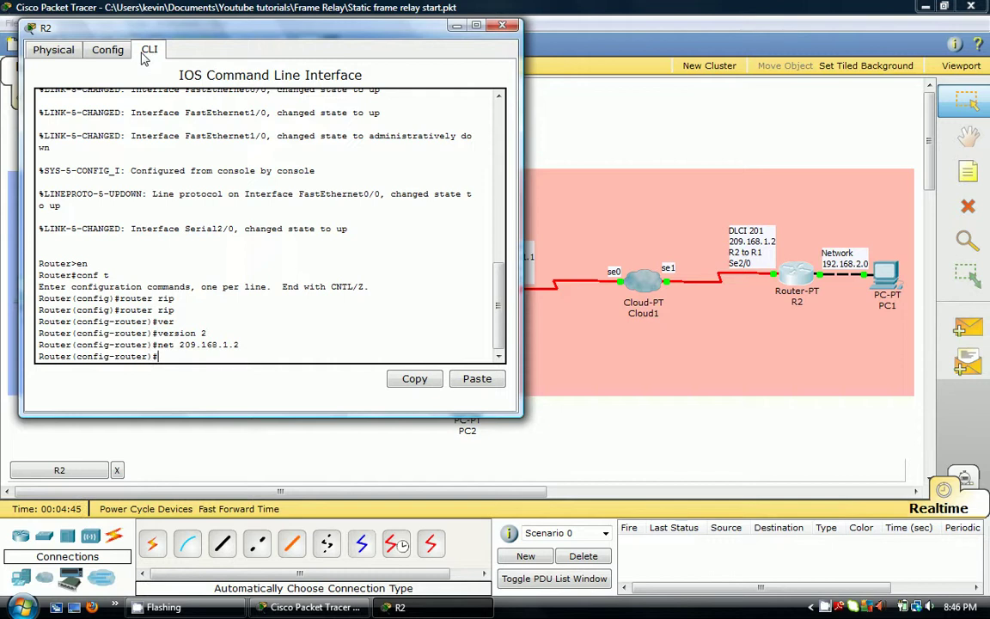
{"action": "type", "text": "net 192.168.2.0"}
{"action": "key", "text": "Return"}
{"action": "type", "text": "no "}
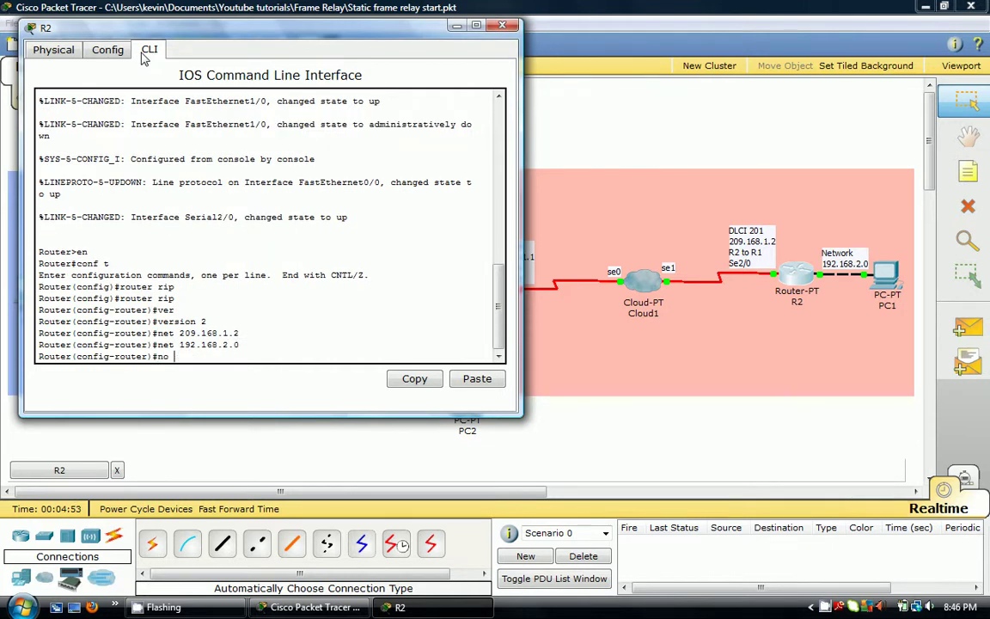
{"action": "type", "text": "saut"}
{"action": "key", "text": "Tab"}
{"action": "key", "text": "Return"}
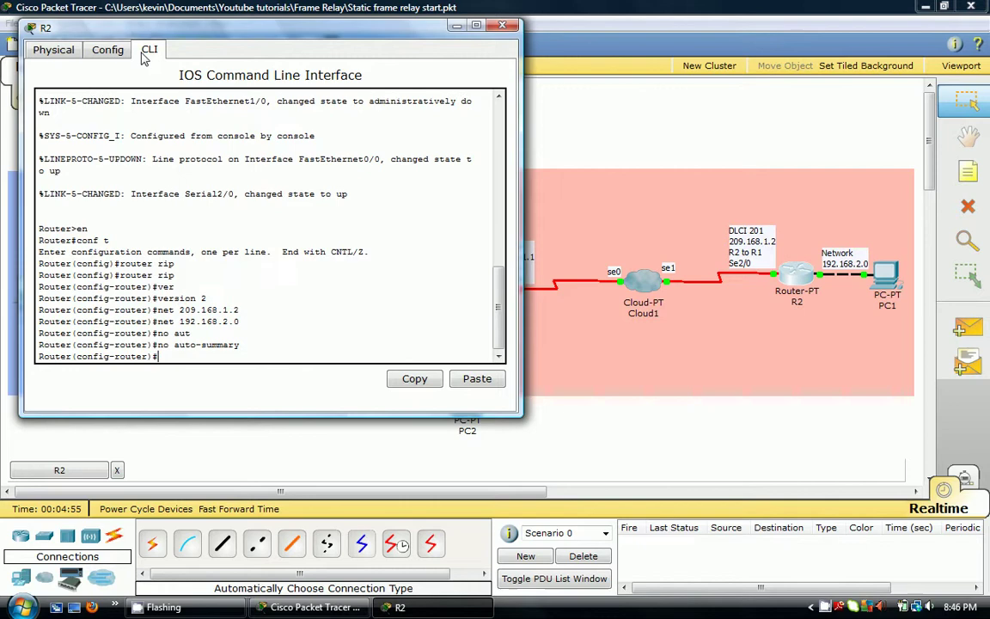
{"action": "left_click", "coordinate": [500, 26]}
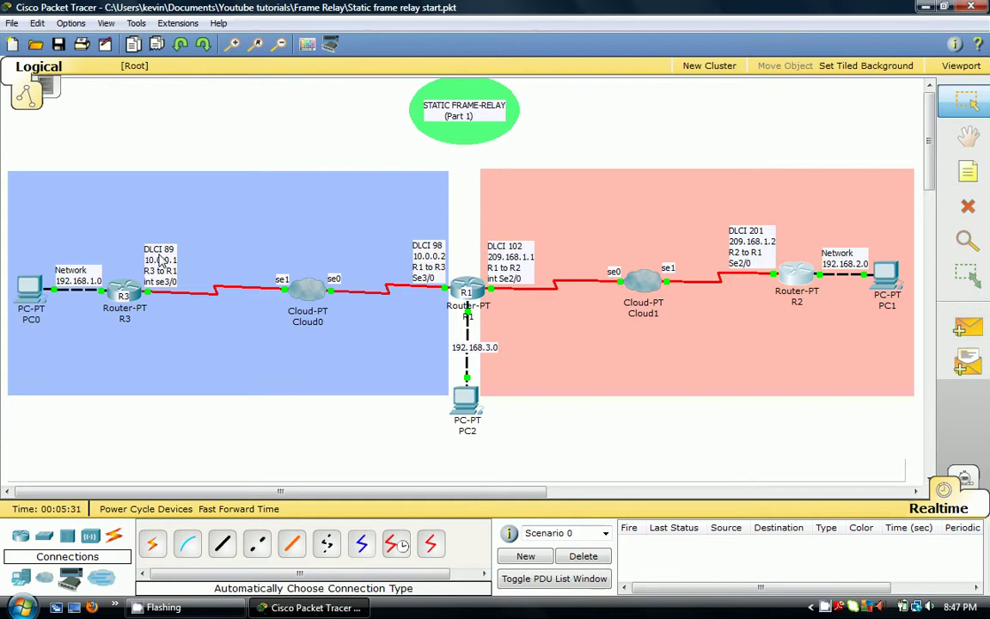
- Set R3's Serial3/0 interface to frame-relay encapsulation
{"action": "left_click", "coordinate": [126, 286]}
{"action": "left_click_drag", "start_coordinate": [131, 47], "coordinate": [533, 53]}
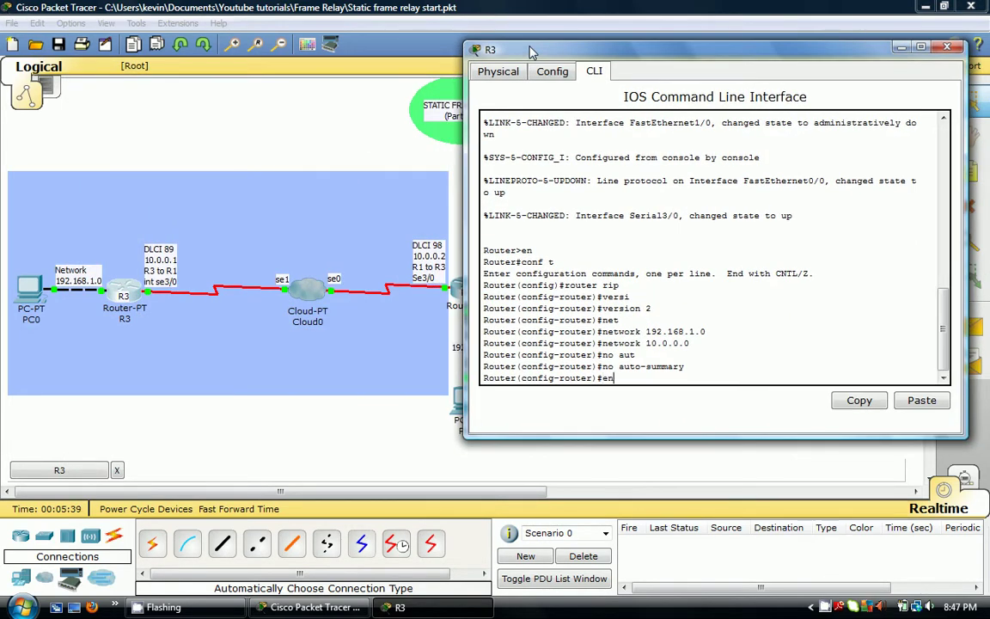
{"action": "type", "text": "int se3/0"}
{"action": "key", "text": "Return"}
{"action": "type", "text": "en"}
{"action": "key", "text": "Tab"}
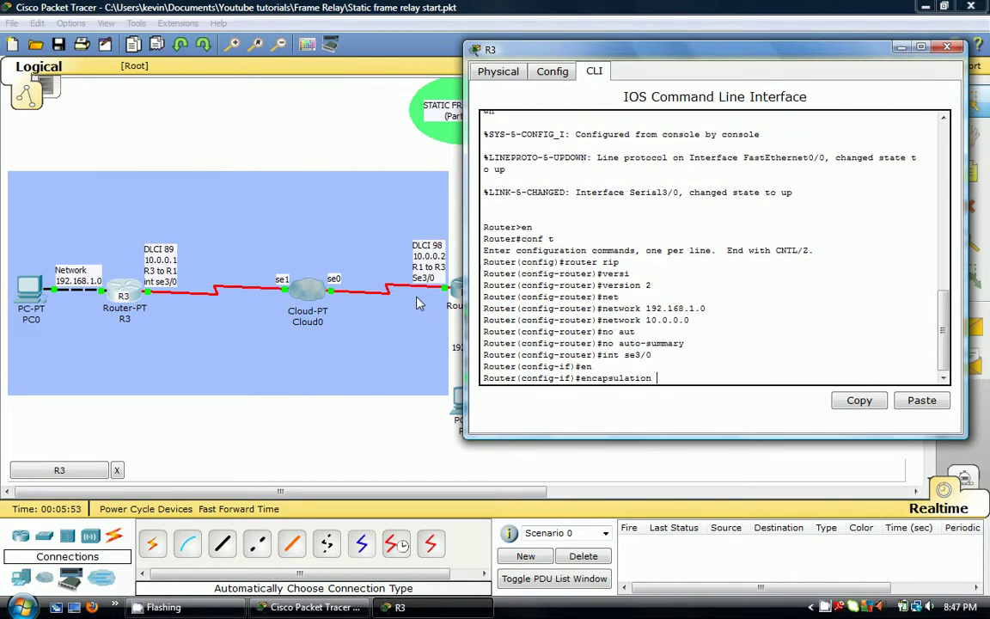
{"action": "type", "text": "fr"}
{"action": "key", "text": "Tab"}
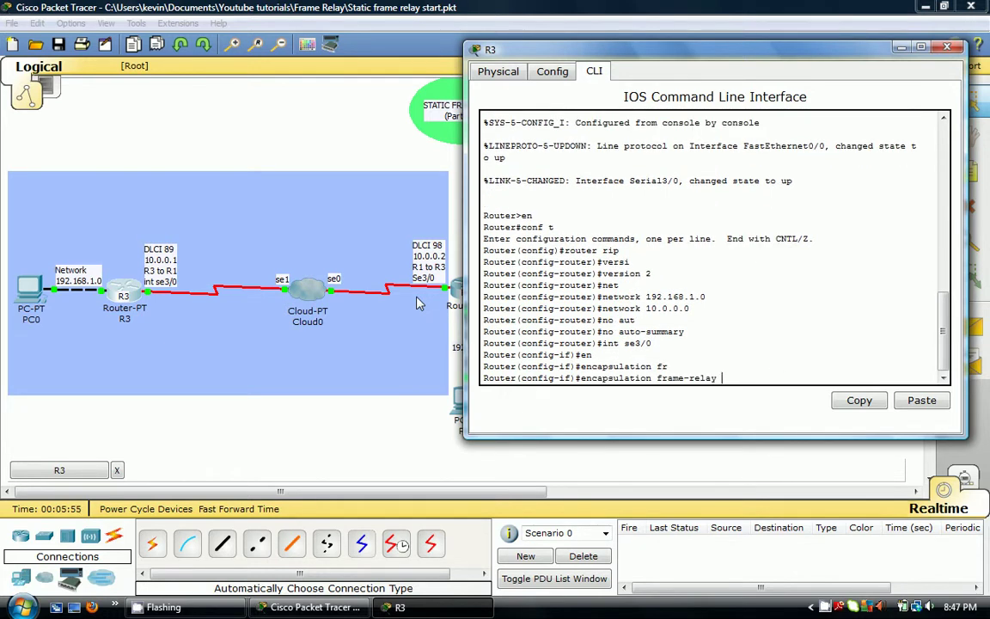
{"action": "key", "text": "Return"}
{"action": "key", "text": "Return"}
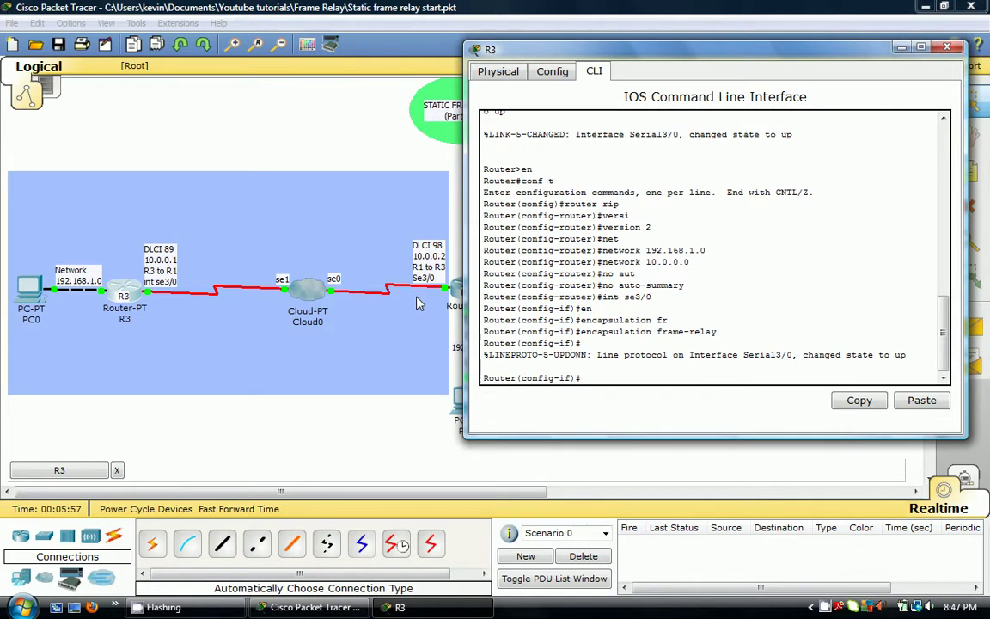
- Map IP 10.0.0.2 to DLCI 89 with broadcast on R3's Serial3/0
{"action": "type", "text": "fr"}
{"action": "key", "text": "Tab"}
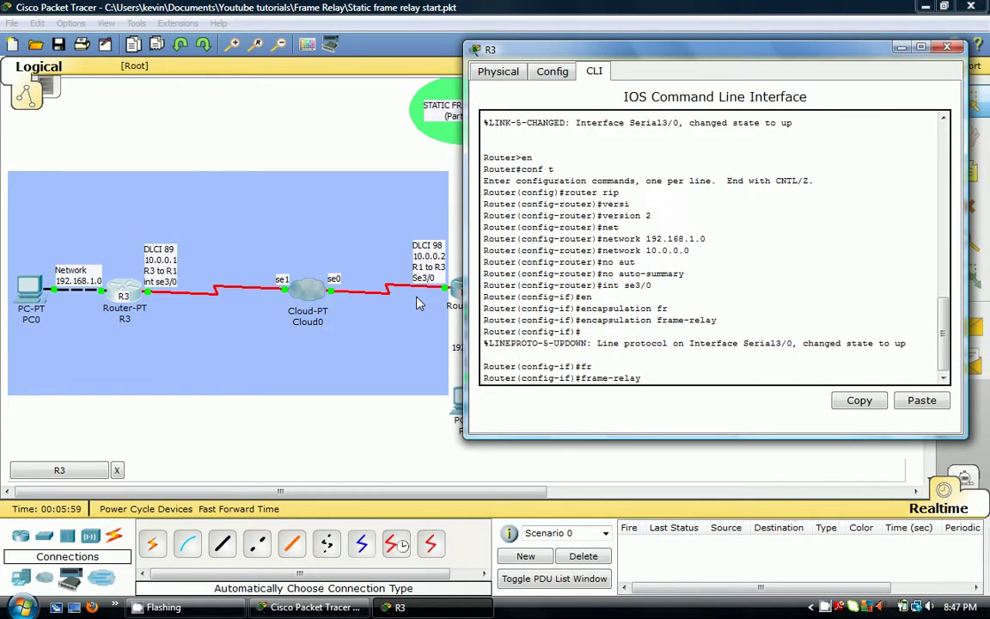
{"action": "type", "text": "map"}
{"action": "type", "text": "ip 10.0.0.2"}
{"action": "type", "text": "89"}
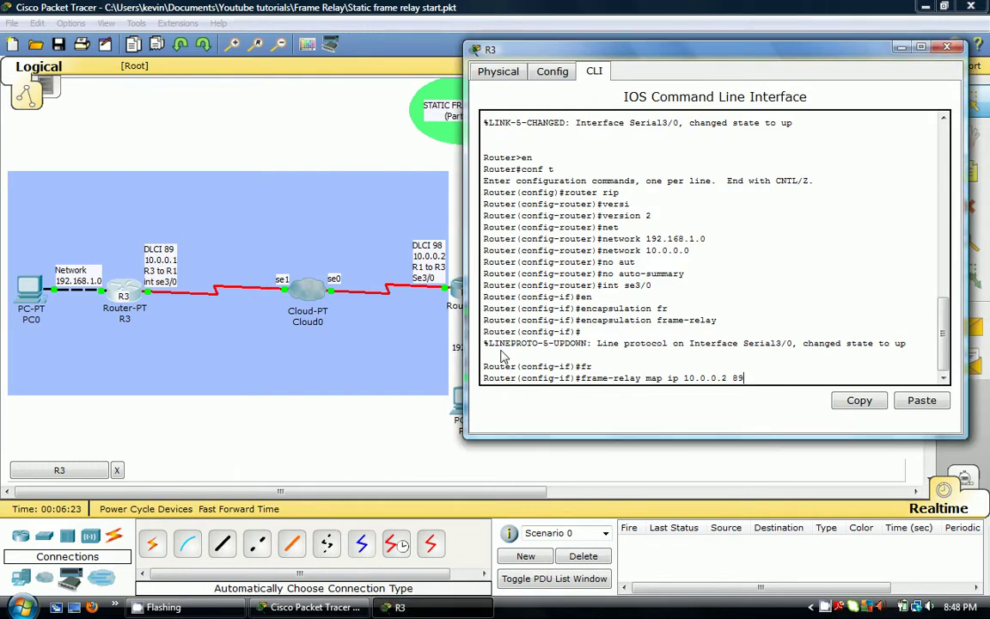
{"action": "type", "text": " bro"}
{"action": "key", "text": "Tab"}
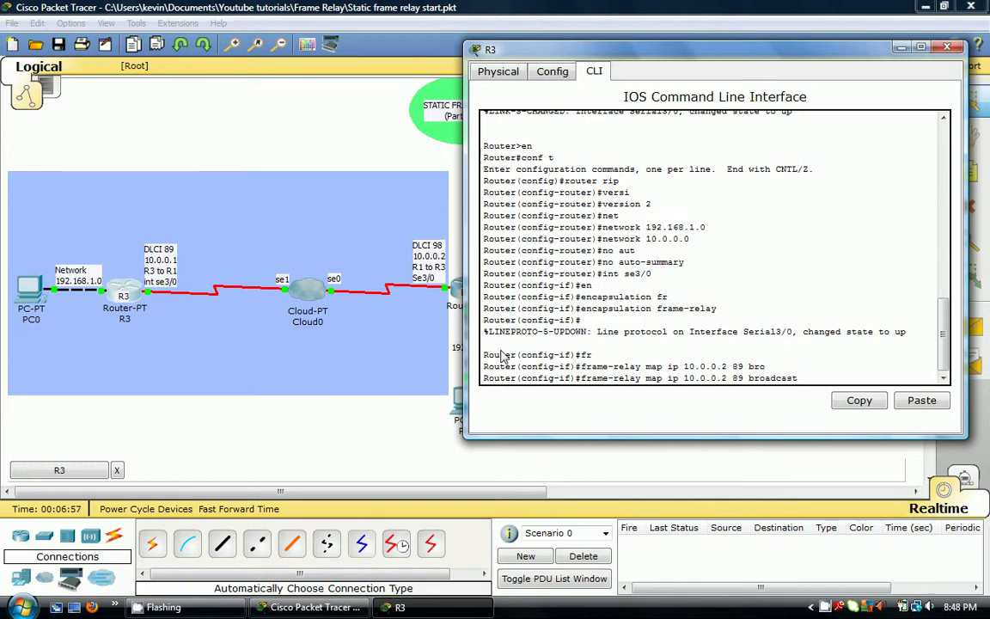
{"action": "key", "text": "Return"}
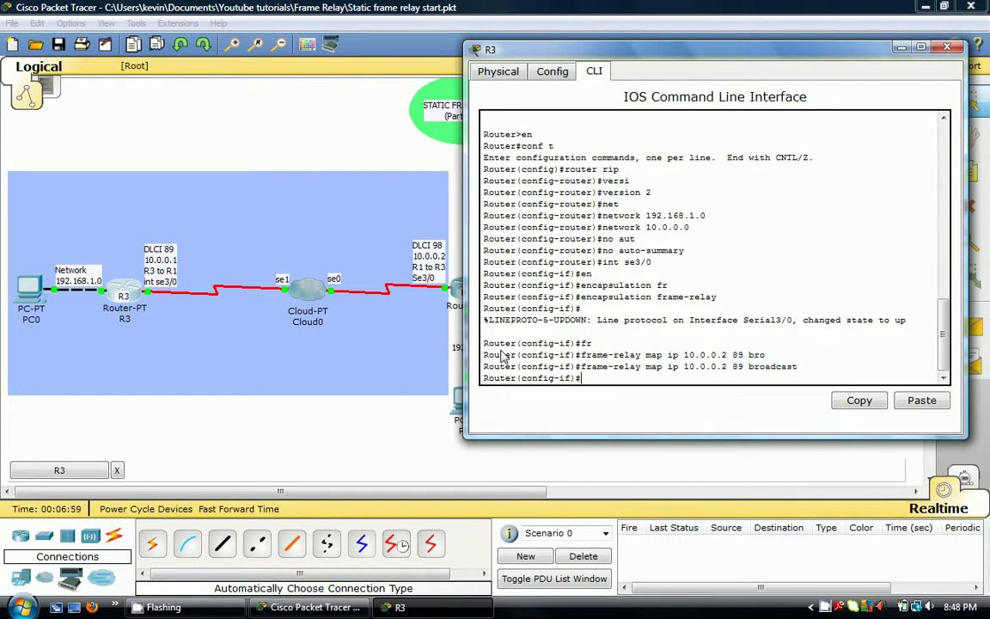
- Switch to R1 and set its Serial3/0 interface to frame-relay encapsulation
{"action": "left_click", "coordinate": [946, 46]}
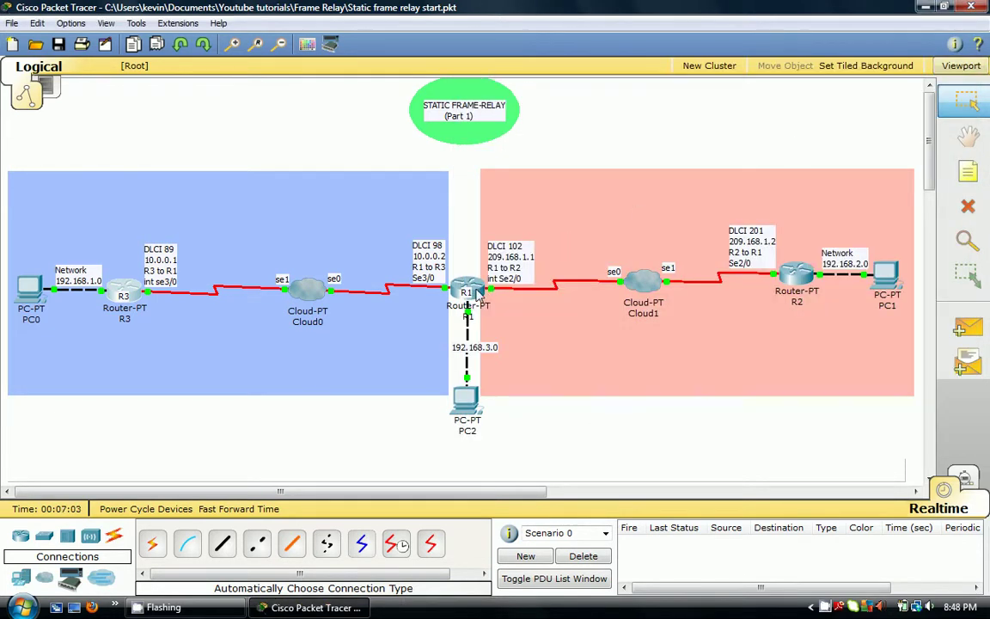
{"action": "left_click", "coordinate": [465, 288]}
{"action": "left_click_drag", "start_coordinate": [210, 129], "coordinate": [616, 73]}
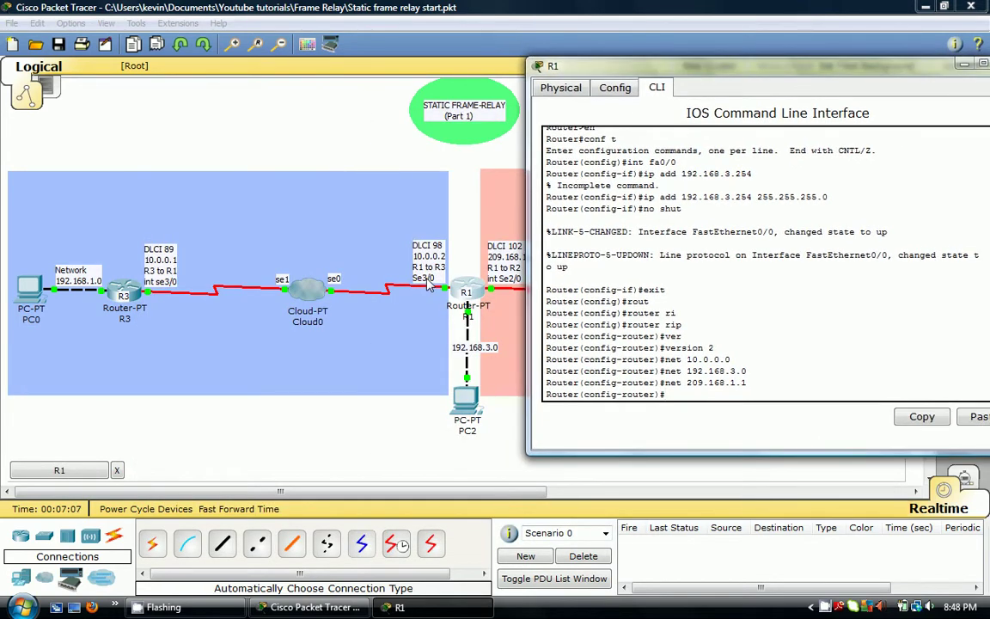
{"action": "type", "text": "int se3/0"}
{"action": "key", "text": "Return"}
{"action": "type", "text": "enc"}
{"action": "key", "text": "Tab"}
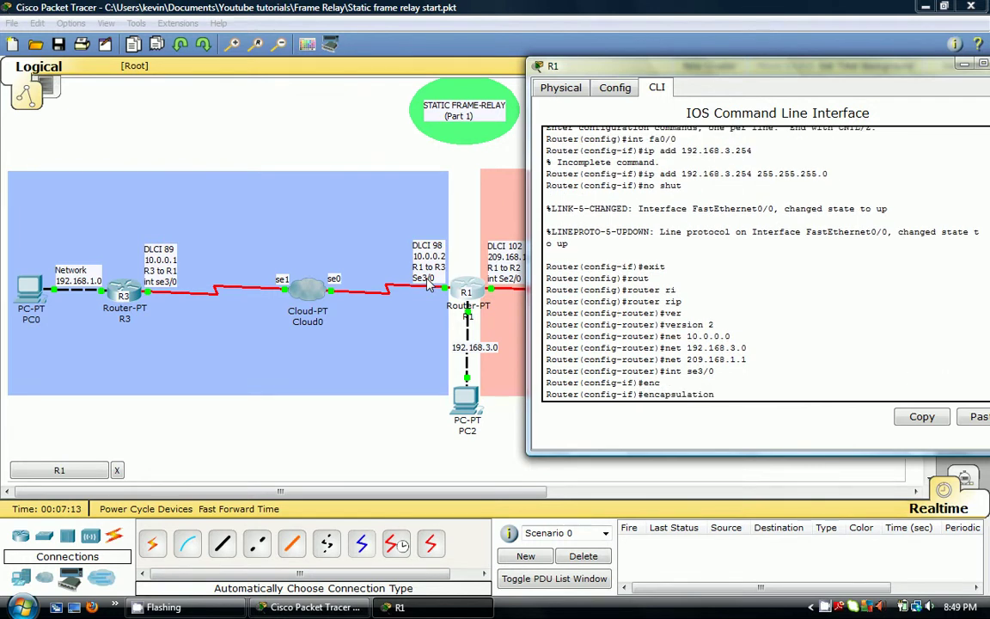
{"action": "type", "text": "fr"}
{"action": "key", "text": "Tab"}
{"action": "key", "text": "Return"}
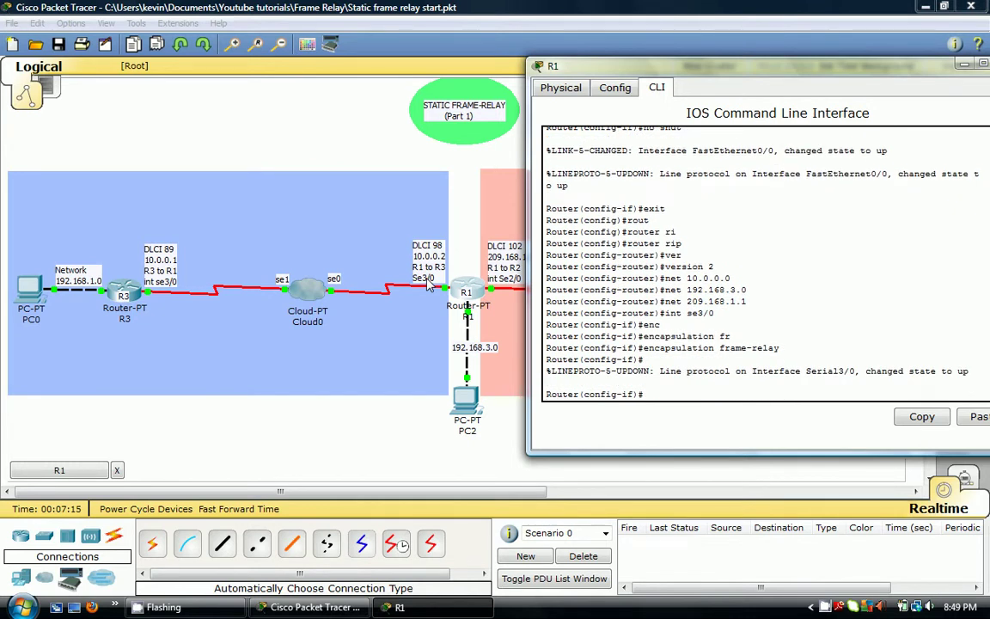
- Map IP 10.0.0.1 to DLCI 98 with broadcast on R1's Serial3/0
{"action": "type", "text": "fr"}
{"action": "key", "text": "Tab"}
{"action": "type", "text": "ma"}
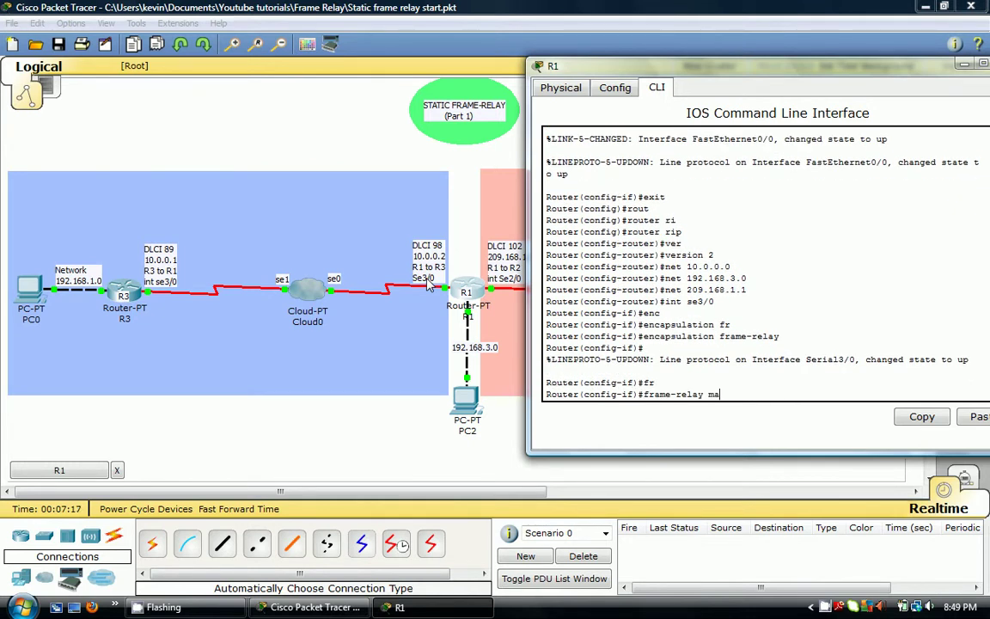
{"action": "type", "text": "p ip 10.0.0.198"}
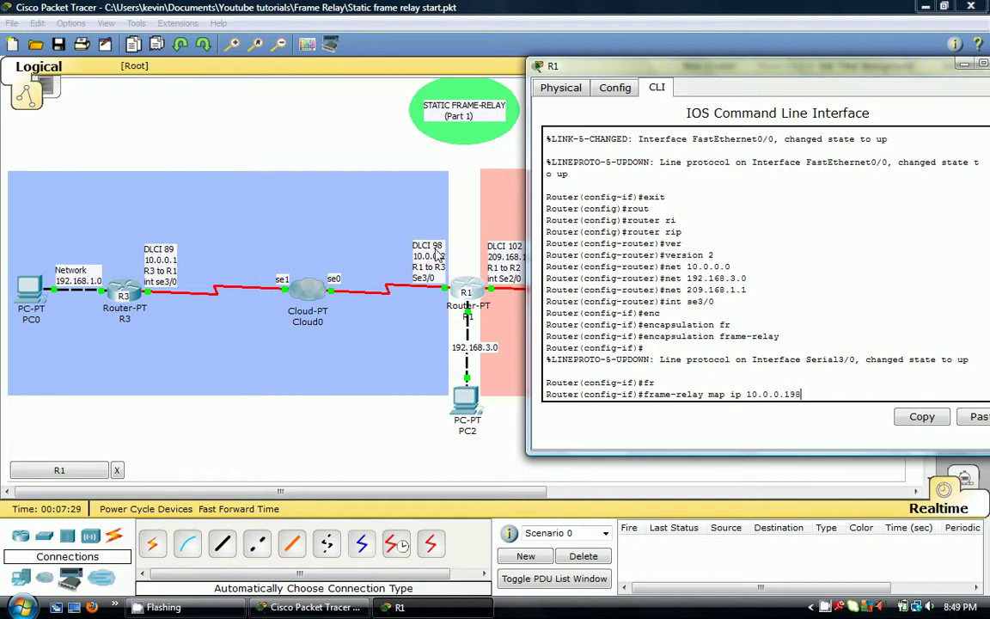
{"action": "key", "text": "BackSpace"}
{"action": "key", "text": "BackSpace"}
{"action": "type", "text": "98 broadcast"}
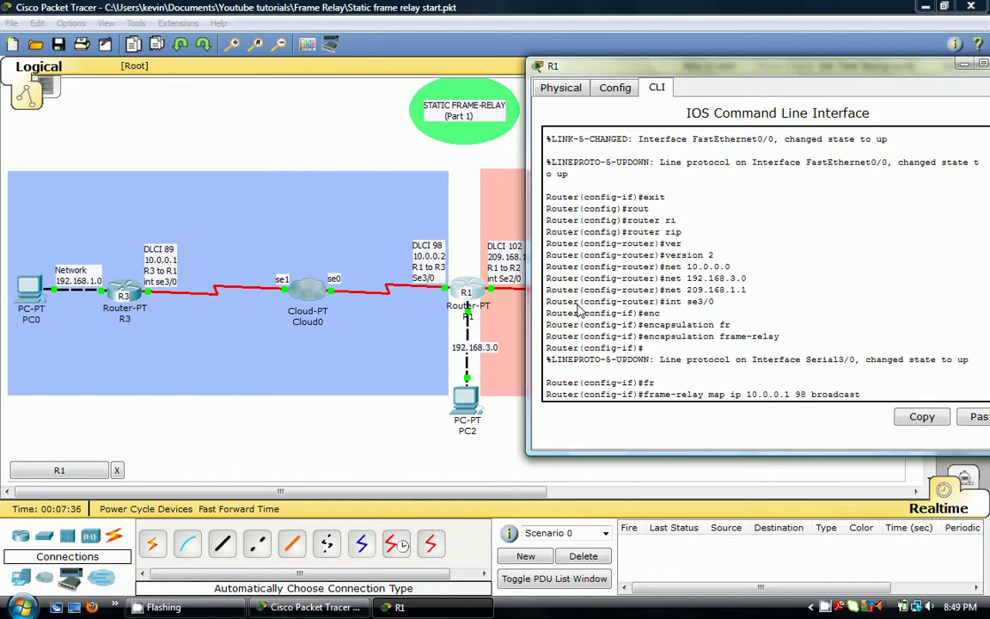
{"action": "key", "text": "Return"}
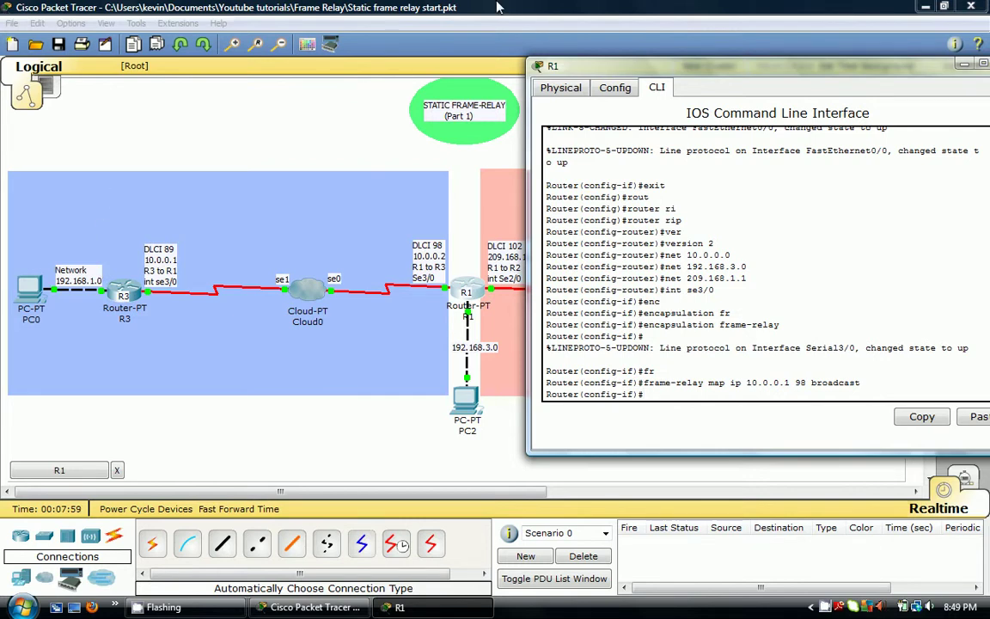
- Enable frame-relay encapsulation on R1's Serial2/0 interface
{"action": "left_click_drag", "start_coordinate": [613, 74], "coordinate": [1, 30]}
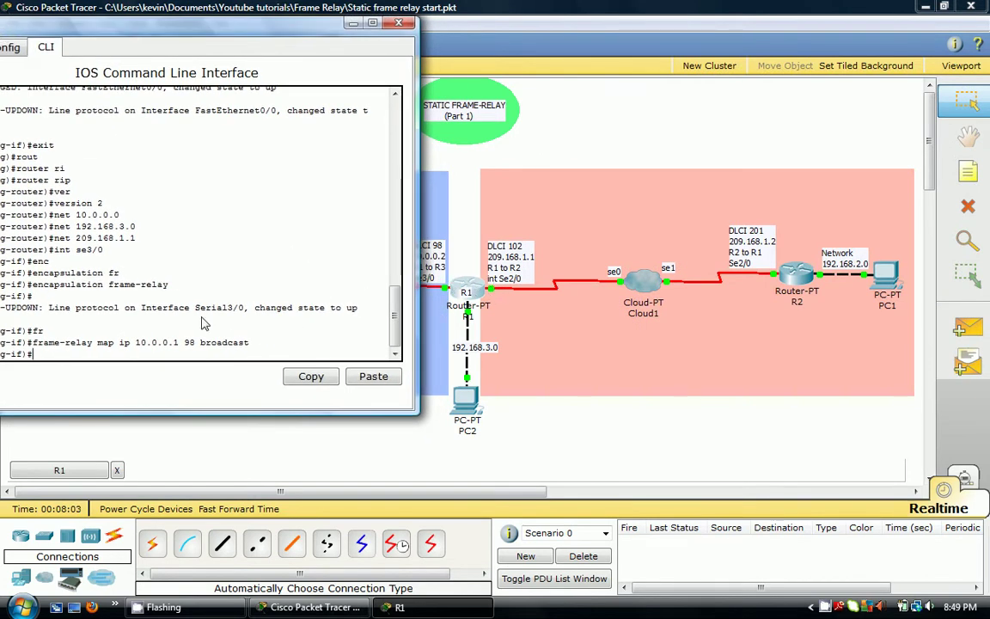
{"action": "type", "text": "in"}
{"action": "type", "text": "t se"}
{"action": "type", "text": "2."}
{"action": "type", "text": "0"}
{"action": "key", "text": "Return"}
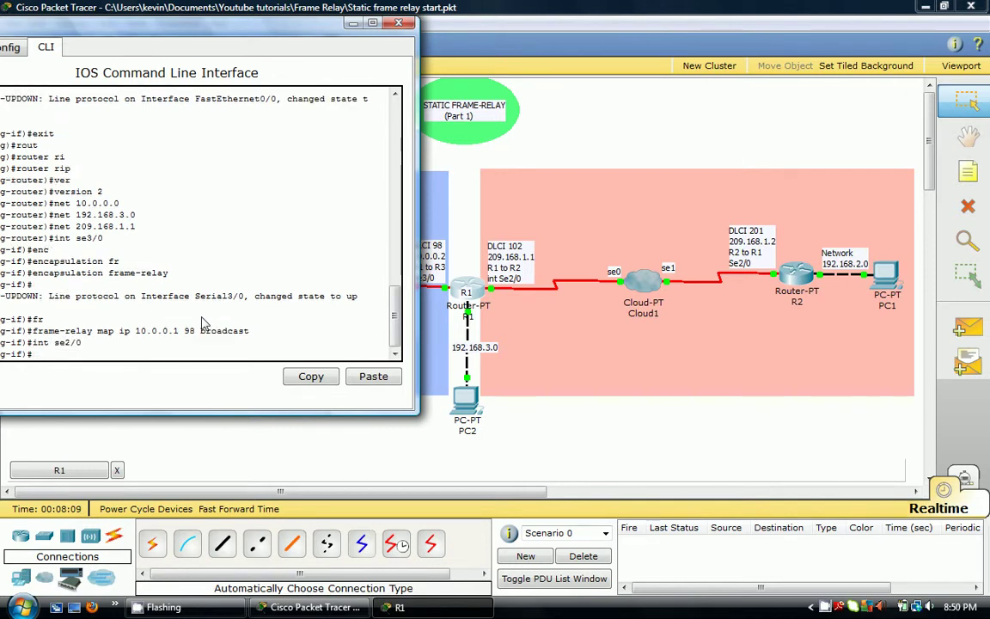
{"action": "type", "text": "ecc"}
{"action": "key", "text": "Tab"}
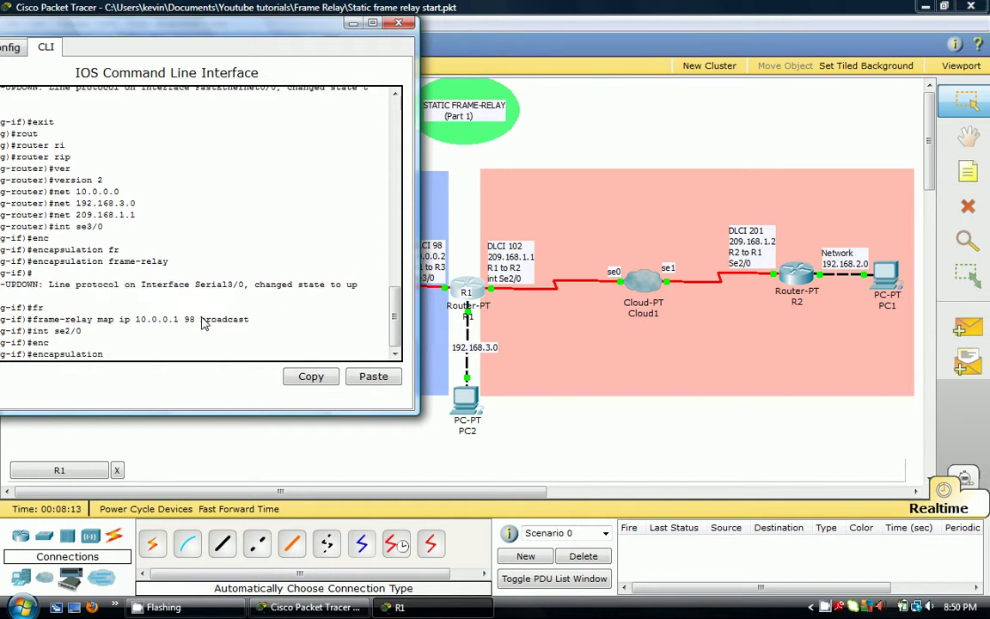
{"action": "type", "text": "fr"}
{"action": "key", "text": "Tab"}
{"action": "key", "text": "Return"}
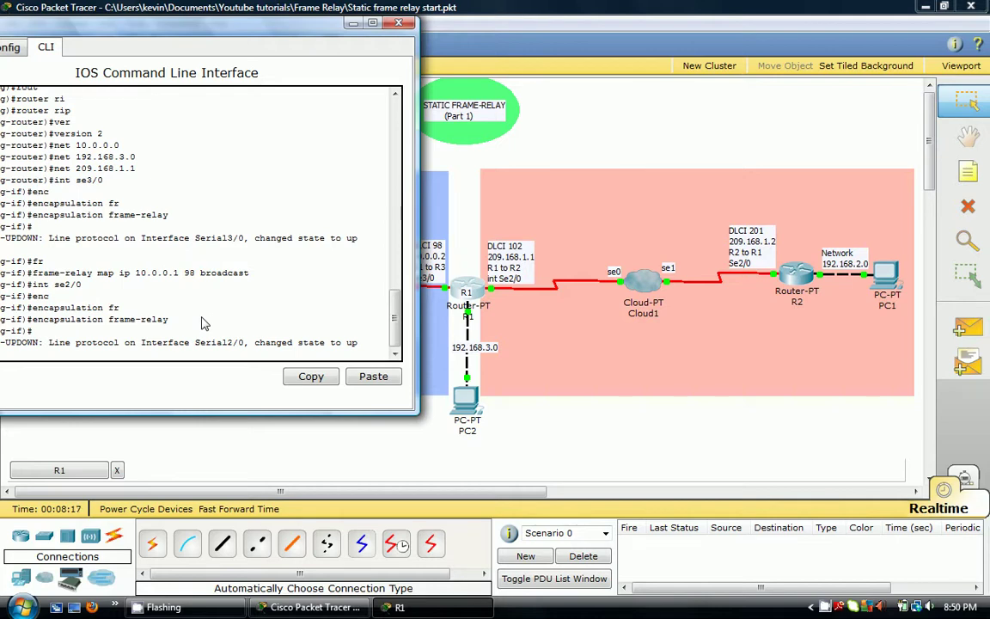
{"action": "key", "text": "Return"}
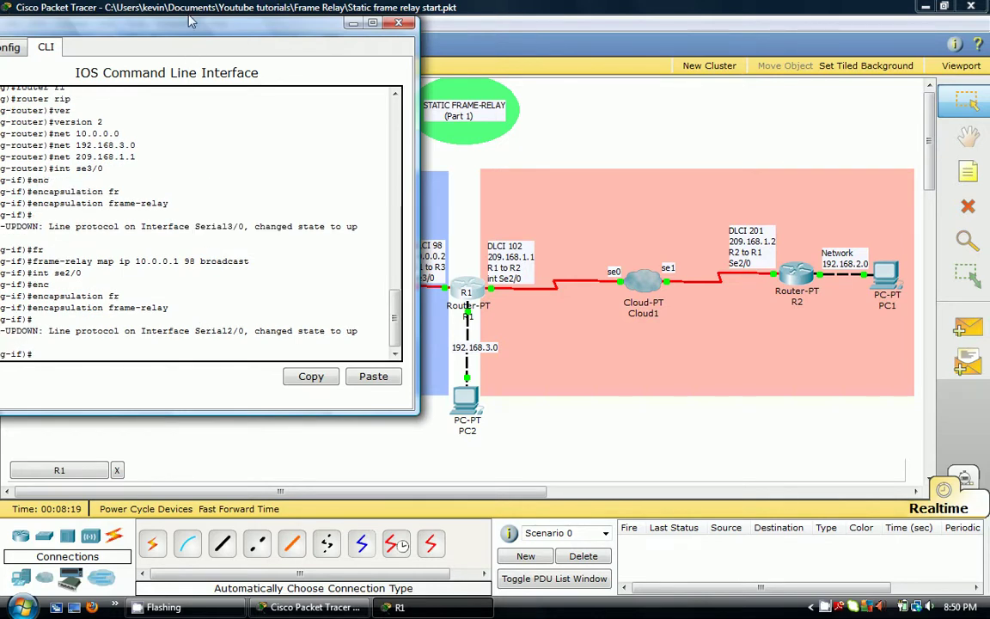
{"action": "left_click_drag", "start_coordinate": [188, 34], "coordinate": [196, 68]}
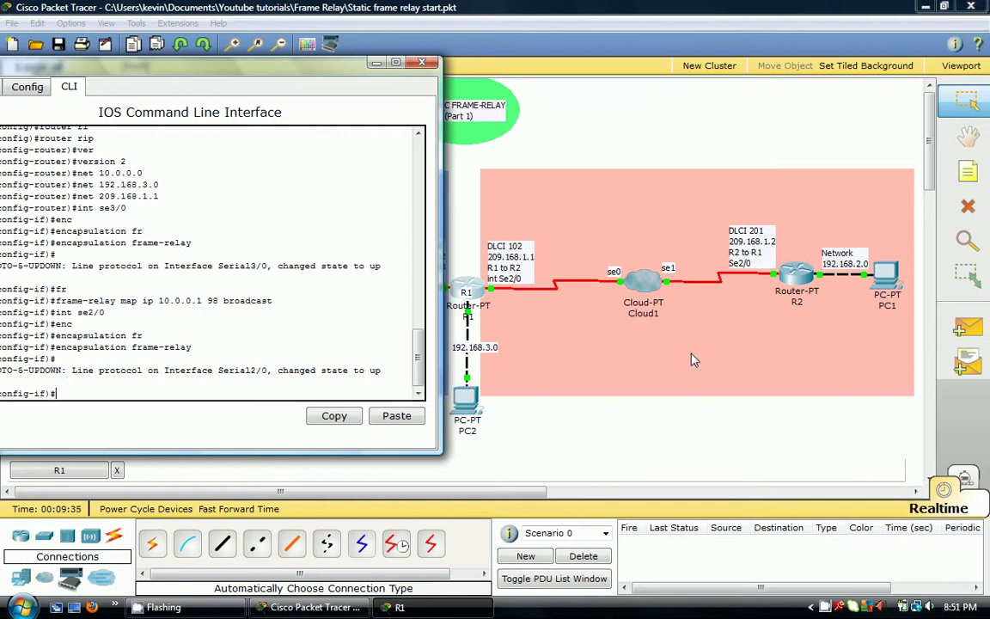
- Map IP 209.168.1.2 to DLCI 102 with broadcast on R1's Serial2/0
{"action": "type", "text": "fra"}
{"action": "key", "text": "Tab"}
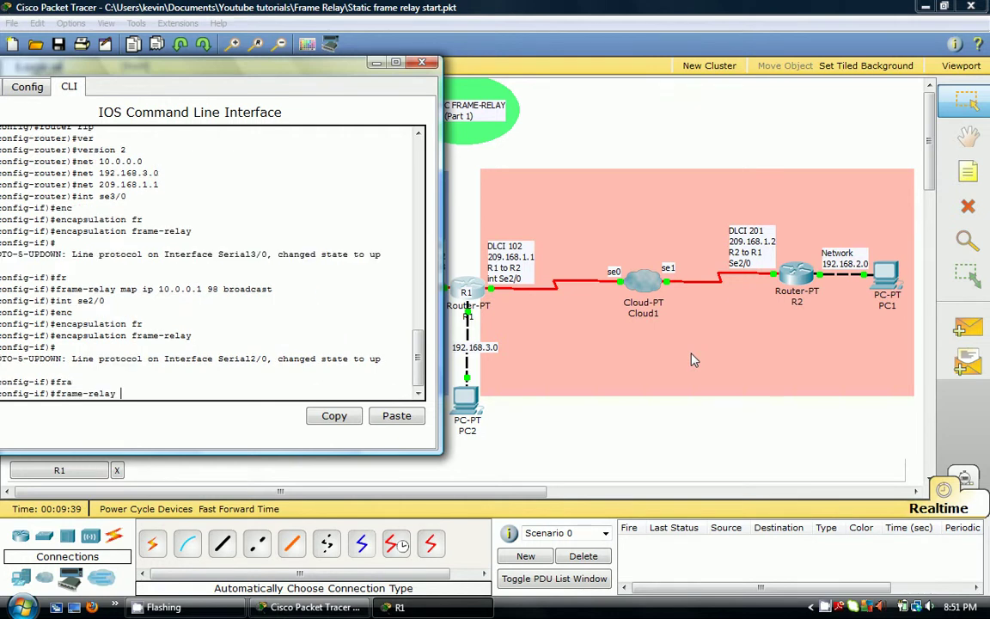
{"action": "type", "text": "map ip 209.168."}
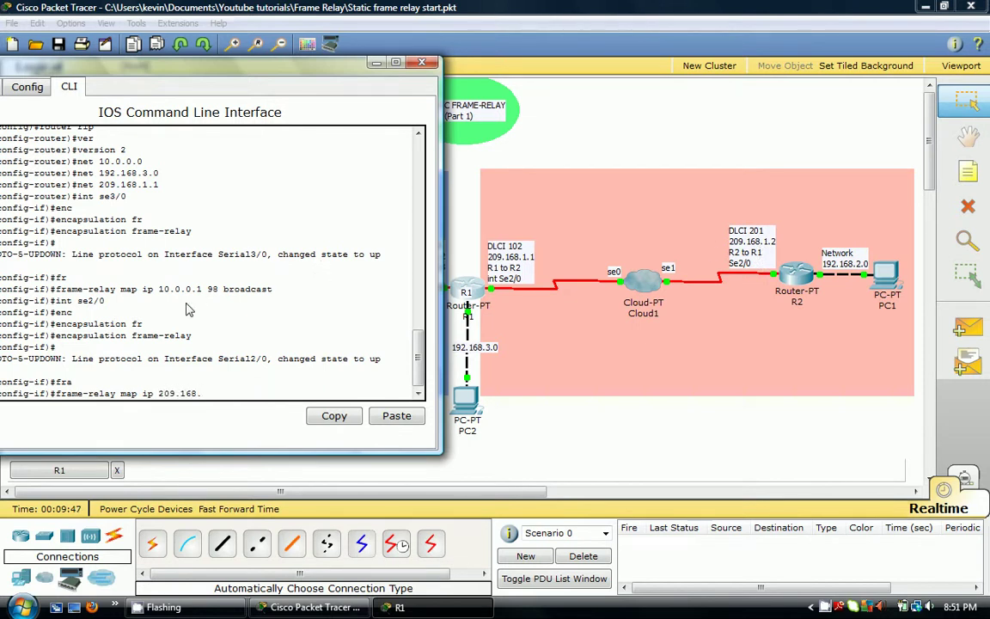
{"action": "type", "text": "1.2"}
{"action": "type", "text": " 102 broad"}
{"action": "key", "text": "Tab"}
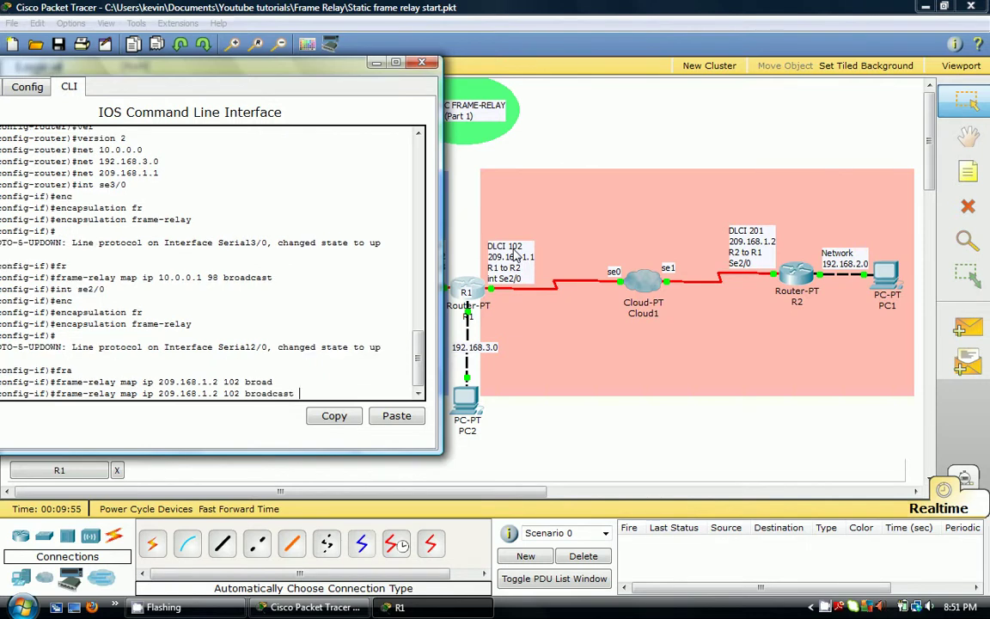
{"action": "key", "text": "Return"}
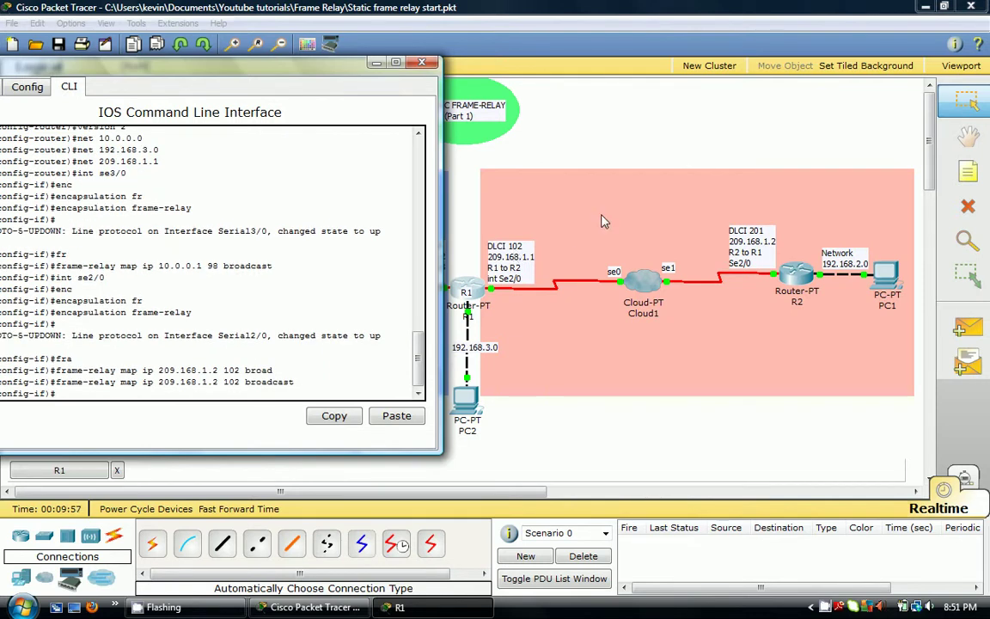
- Close R1, open R2's console, and enter its Serial2/0 interface configuration
{"action": "left_click", "coordinate": [421, 62]}
{"action": "left_click", "coordinate": [771, 263]}
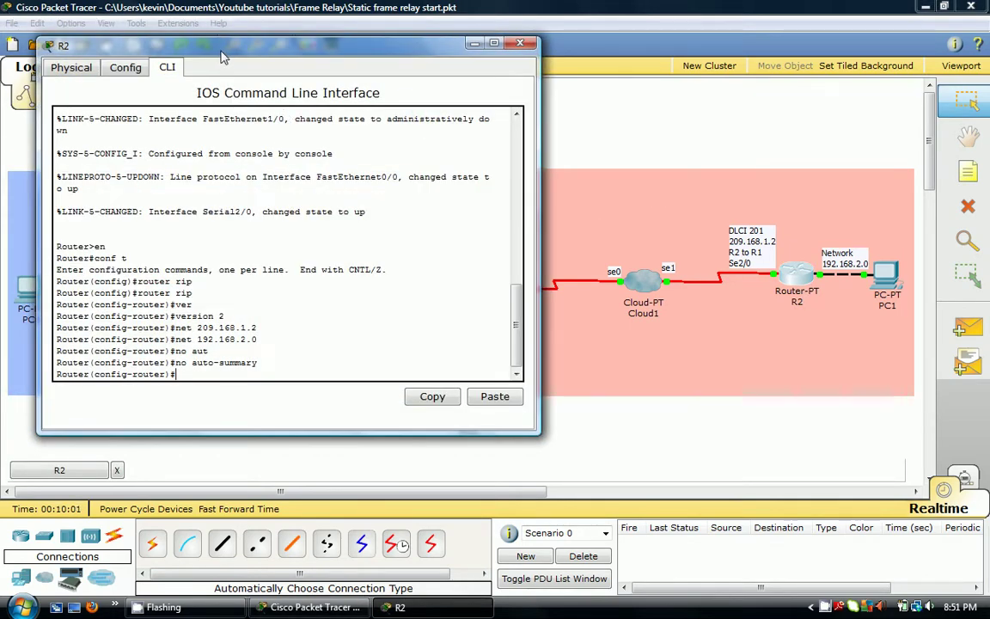
{"action": "left_click_drag", "start_coordinate": [203, 47], "coordinate": [110, 33]}
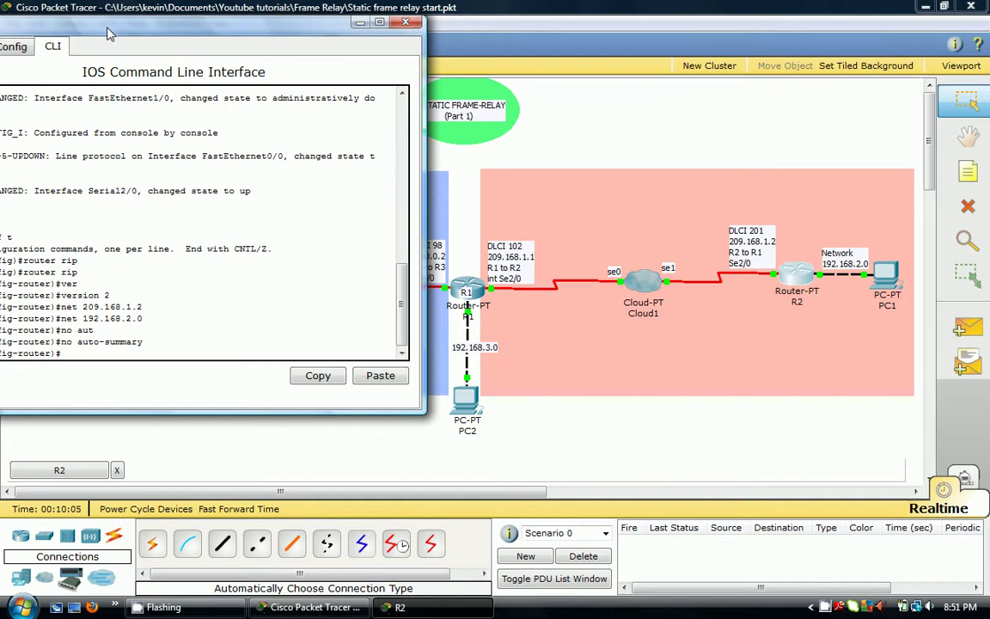
{"action": "type", "text": "int se2/0"}
{"action": "key", "text": "Return"}
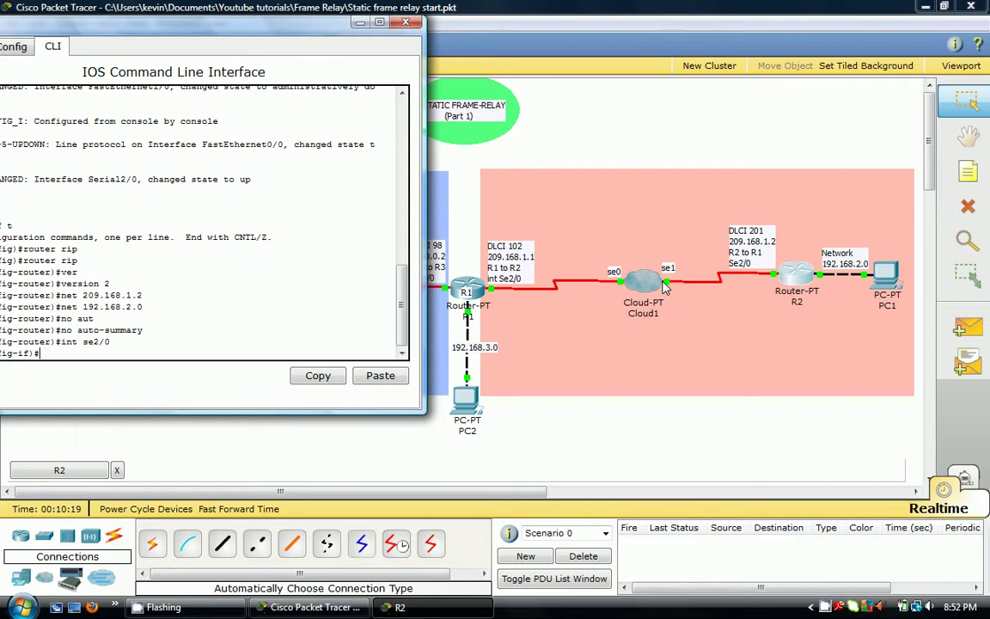
- Place a DTE note on router R2 and a DCE note on Cloud1, then return to R2's console
{"action": "left_click", "coordinate": [953, 198]}
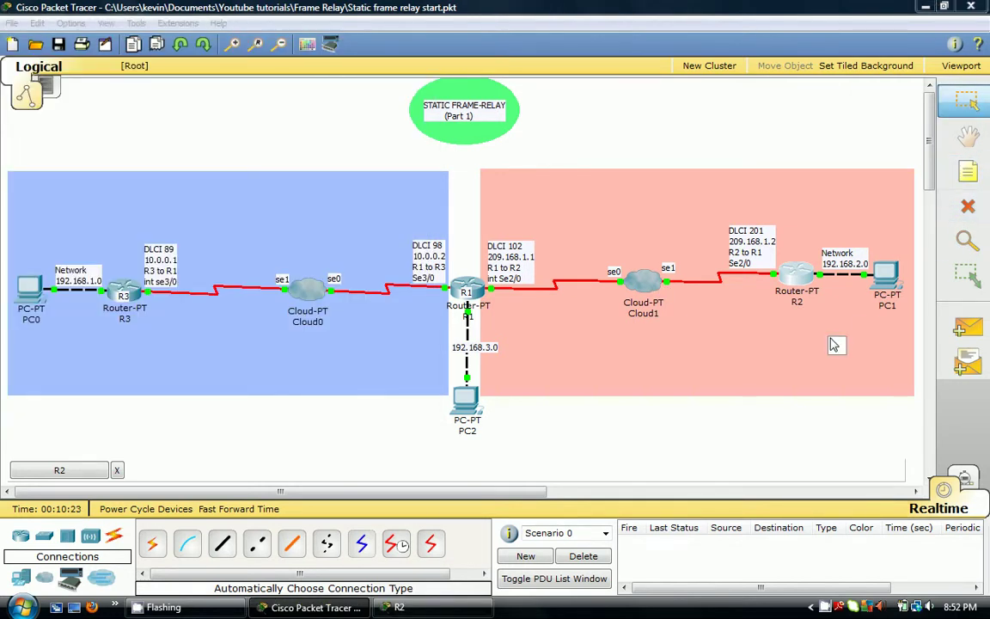
{"action": "left_click", "coordinate": [838, 366]}
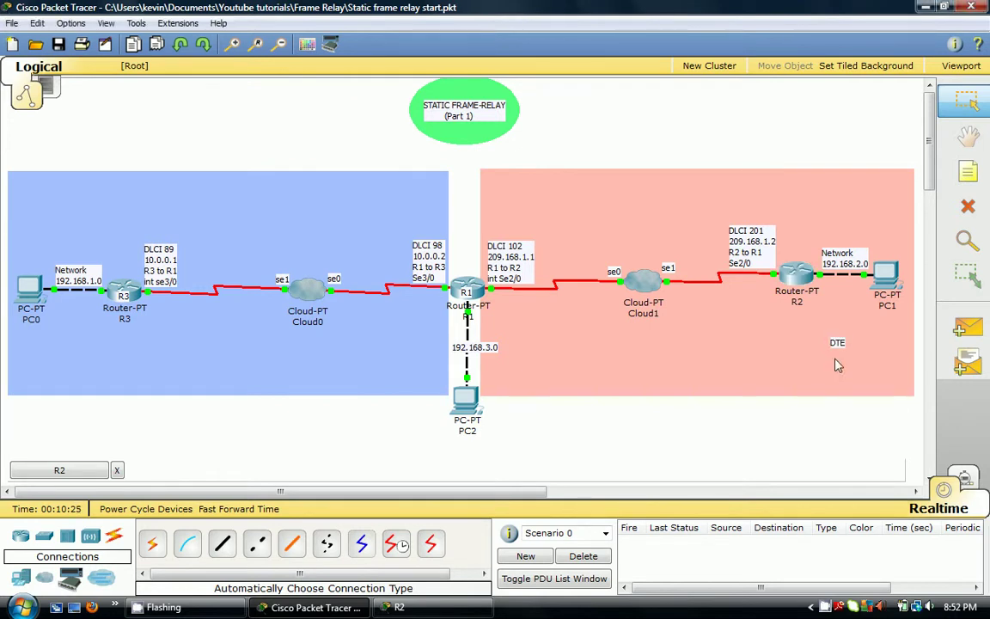
{"action": "left_click_drag", "start_coordinate": [838, 343], "coordinate": [792, 275]}
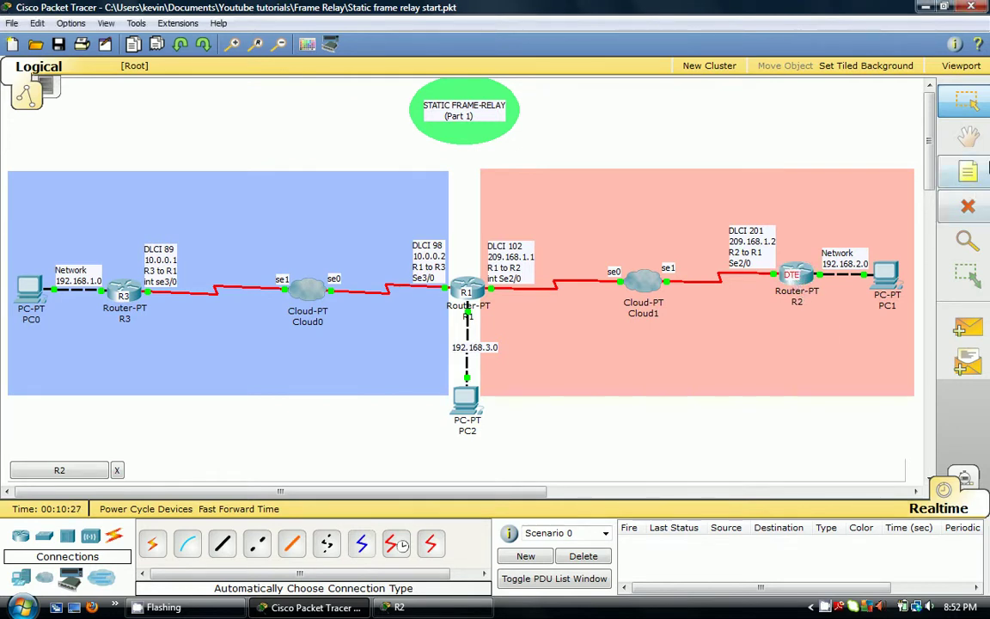
{"action": "left_click", "coordinate": [698, 347]}
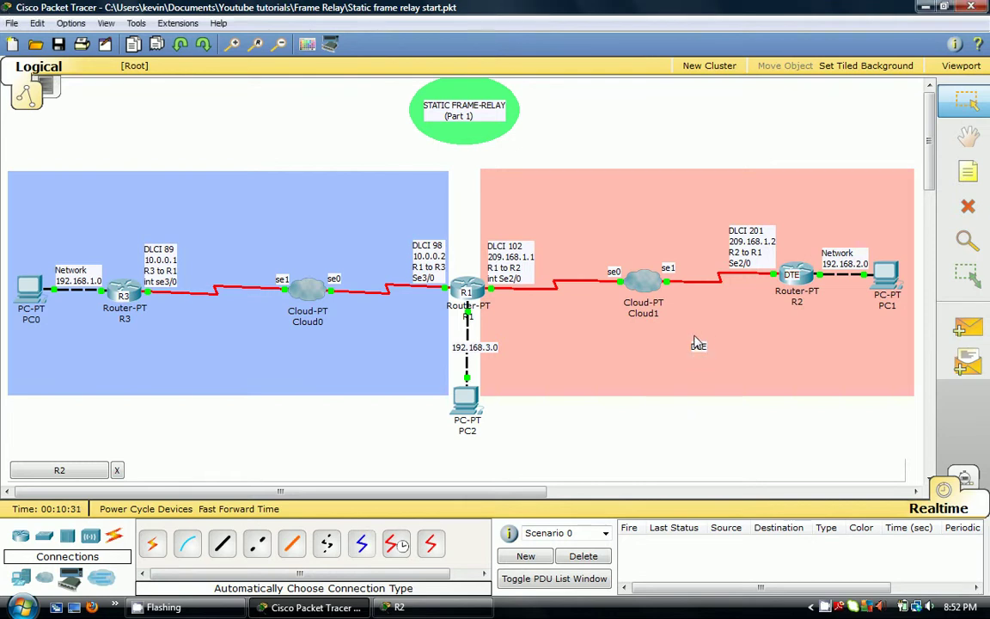
{"action": "left_click_drag", "start_coordinate": [693, 344], "coordinate": [645, 281]}
{"action": "left_click", "coordinate": [404, 608]}
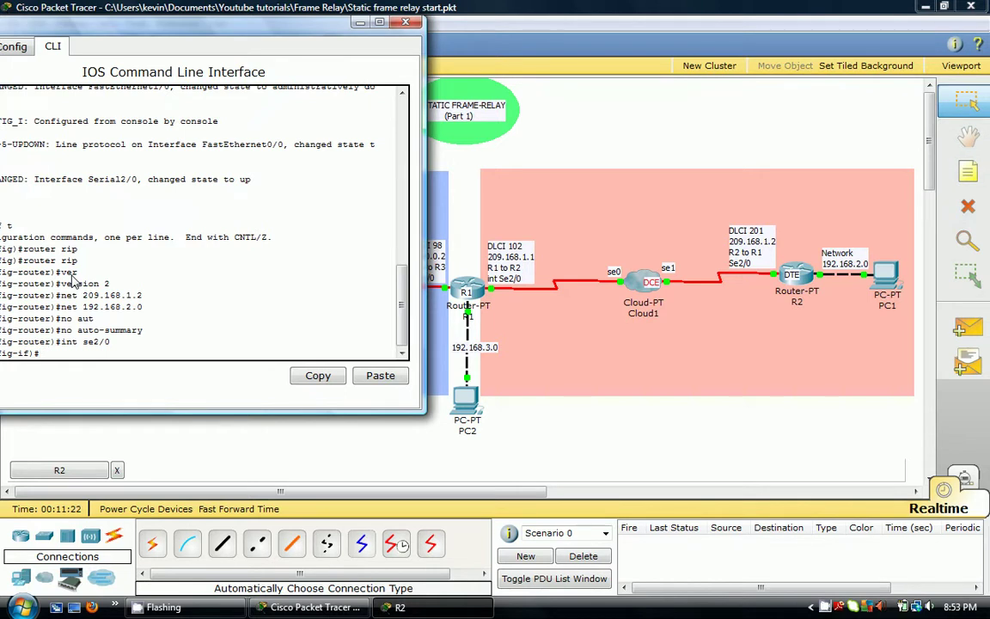
- Set R2's Serial2/0 to frame-relay encapsulation
{"action": "type", "text": "n"}
{"action": "key", "text": "Tab"}
{"action": "type", "text": "fr"}
{"action": "key", "text": "Tab"}
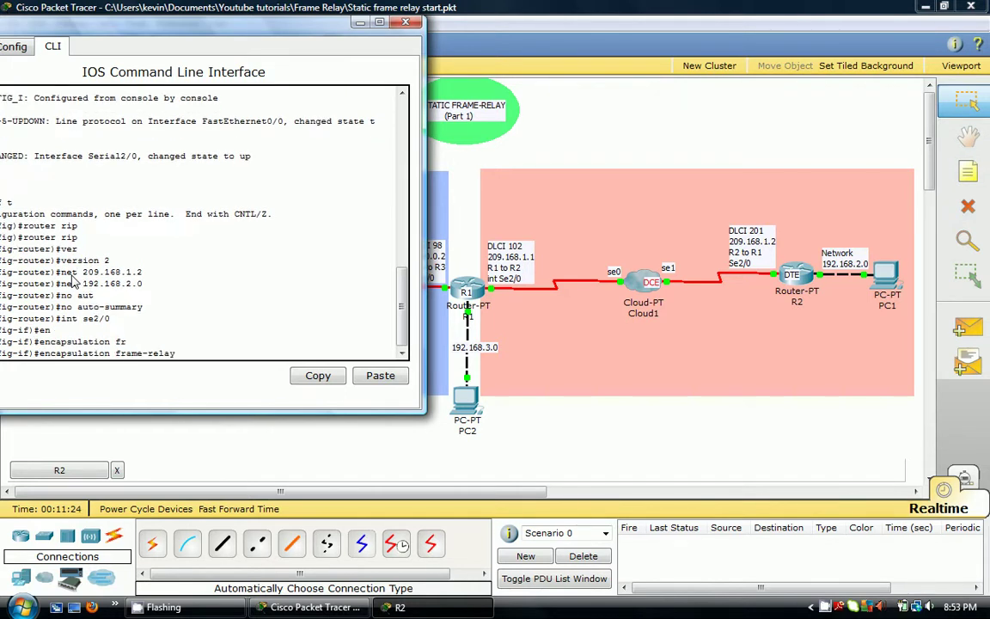
{"action": "key", "text": "Return"}
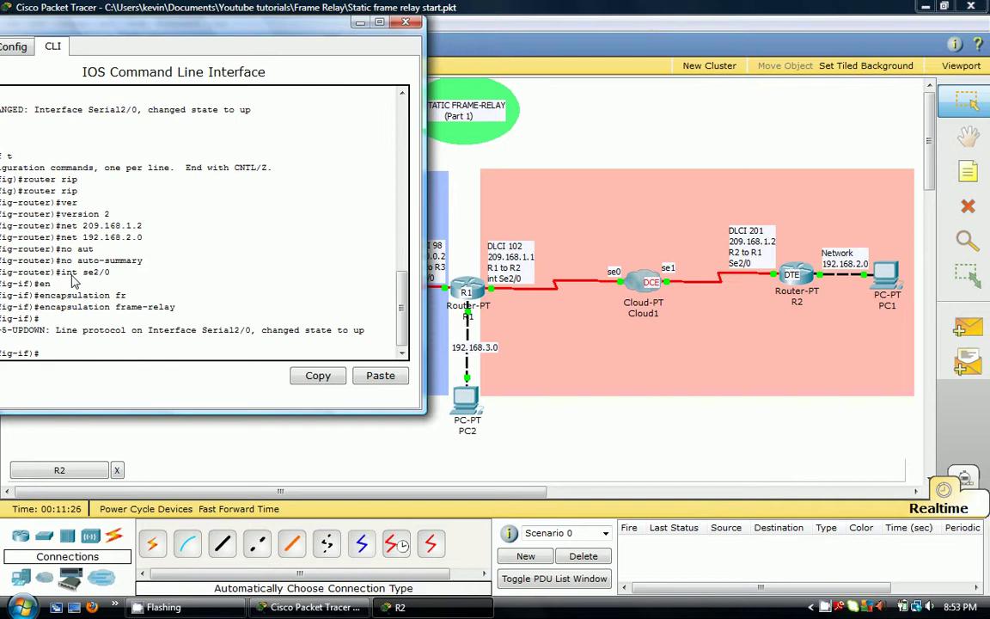
- Map IP 209.168.1.1 to DLCI 201 with frame-relay map ip on R2
{"action": "type", "text": "fr"}
{"action": "key", "text": "Tab"}
{"action": "type", "text": "map"}
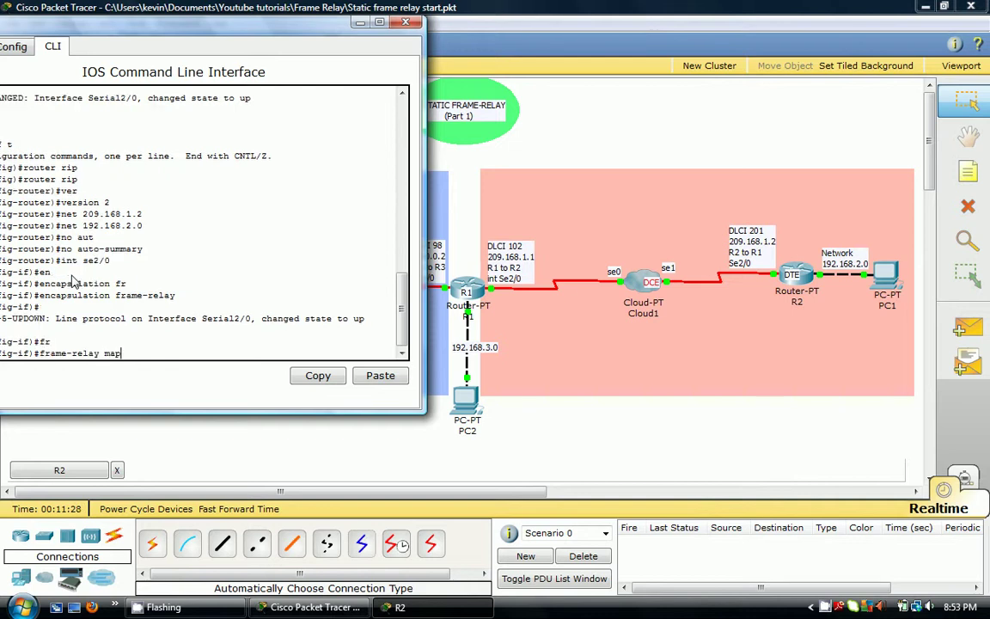
{"action": "key", "text": "Tab"}
{"action": "type", "text": "ip"}
{"action": "key", "text": "BackSpace"}
{"action": "key", "text": "BackSpace"}
{"action": "key", "text": "BackSpace"}
{"action": "key", "text": "BackSpace"}
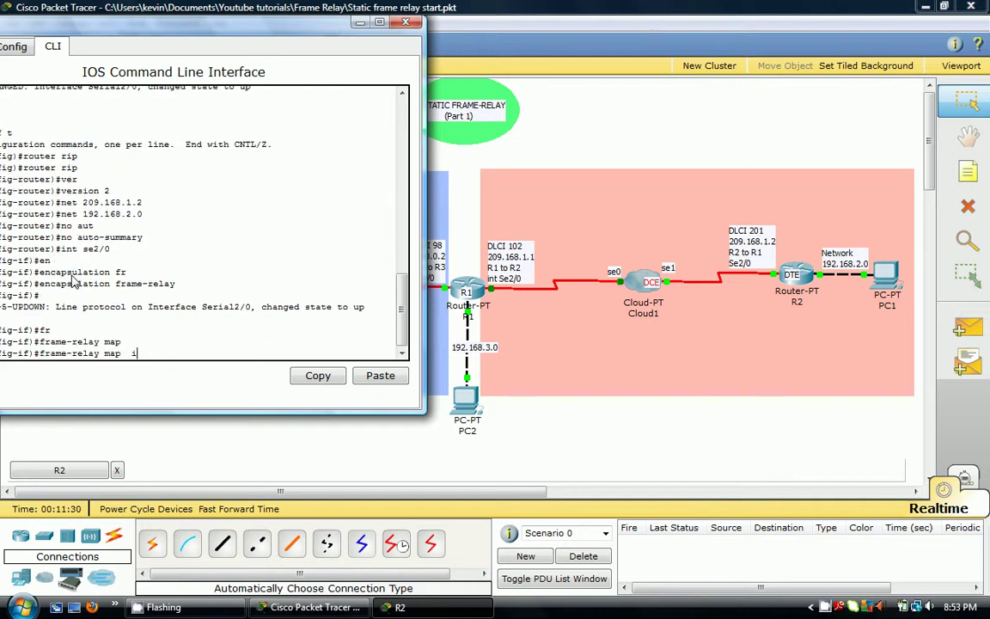
{"action": "type", "text": "ip 209.168.1.1"}
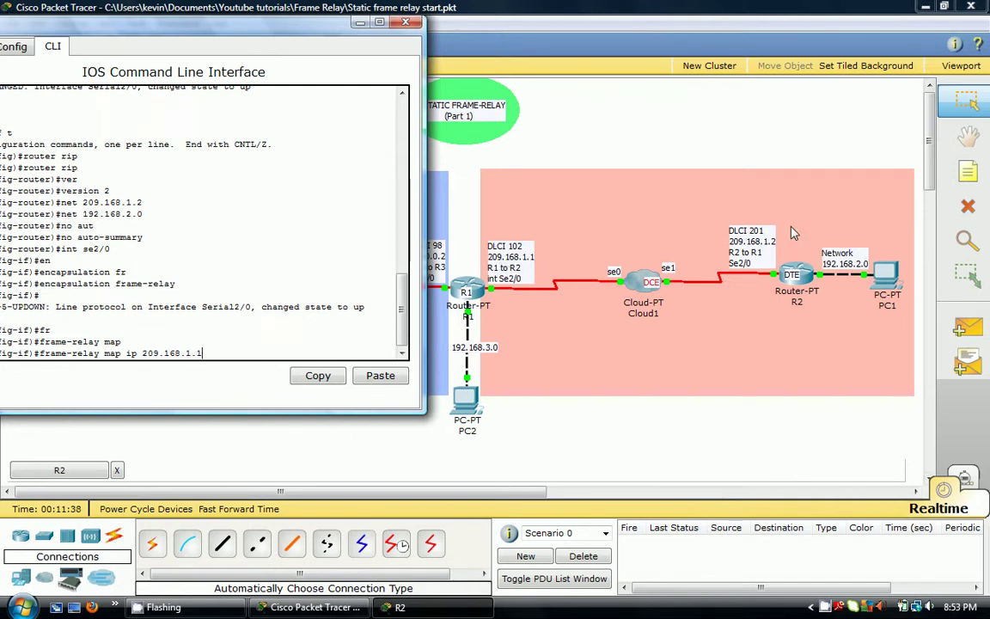
{"action": "type", "text": " 201"}
{"action": "key", "text": "Return"}
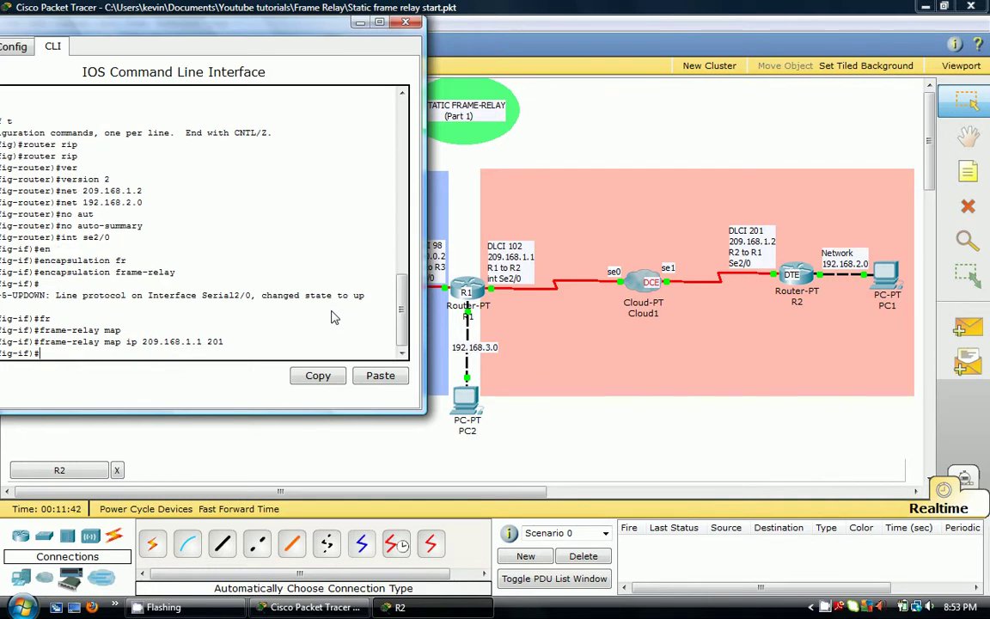
- Try re-running the 209.168.1.1 DLCI 201 map with broadcast added
{"action": "key", "text": "Up"}
{"action": "type", "text": "br"}
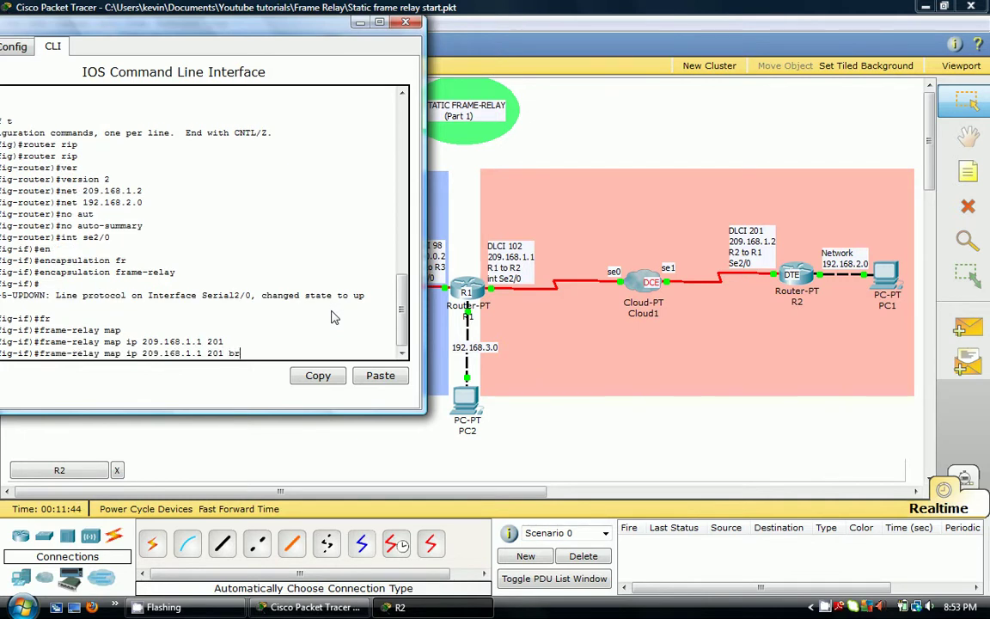
{"action": "type", "text": "oadcast"}
{"action": "key", "text": "Return"}
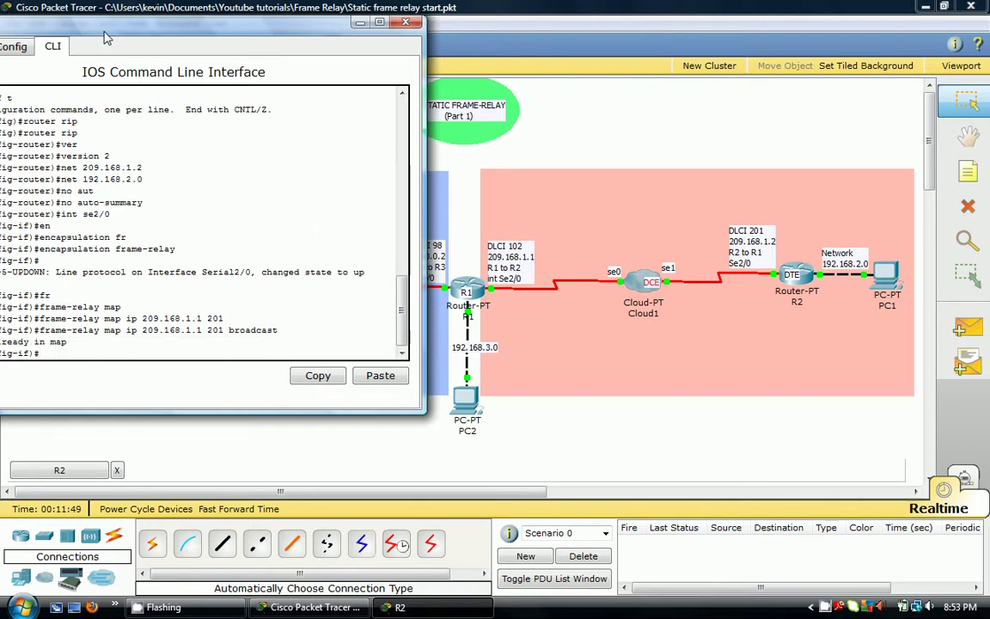
{"action": "left_click_drag", "start_coordinate": [106, 34], "coordinate": [211, 40]}
- Delete R2's 209.168.1.1 DLCI 201 map using 'no', then re-enter it with broadcast
{"action": "key", "text": "Up"}
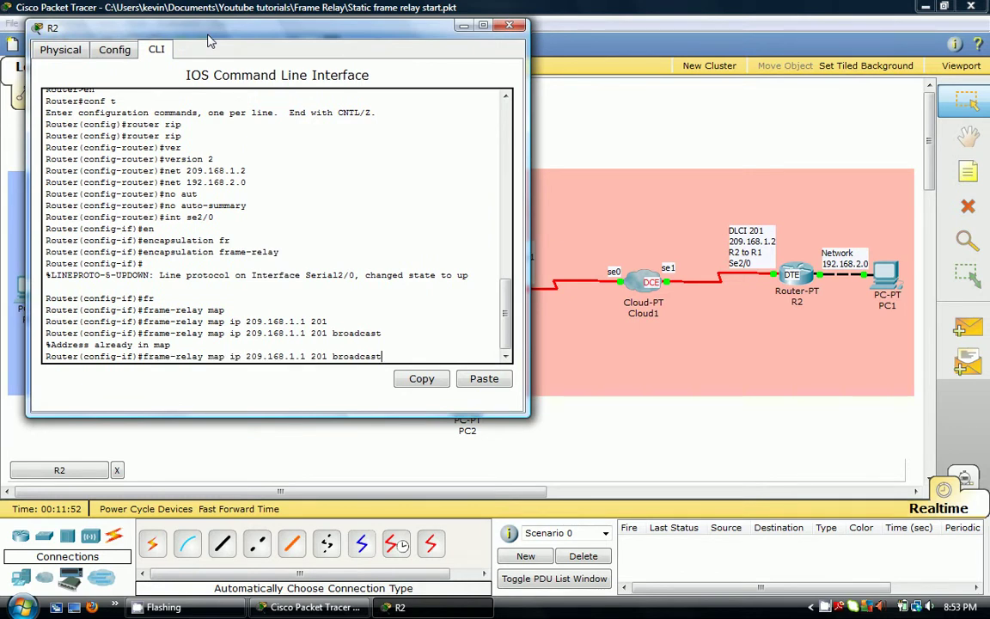
{"action": "key", "text": "Left"}
{"action": "key", "text": "Left"}
{"action": "key", "text": "Left"}
{"action": "key", "text": "Left"}
{"action": "key", "text": "Left"}
{"action": "key", "text": "Left"}
{"action": "key", "text": "Left"}
{"action": "key", "text": "Left"}
{"action": "key", "text": "Left"}
{"action": "key", "text": "Left"}
{"action": "key", "text": "Left"}
{"action": "key", "text": "Left"}
{"action": "key", "text": "Left"}
{"action": "key", "text": "Left"}
{"action": "key", "text": "Left"}
{"action": "key", "text": "Left"}
{"action": "key", "text": "Left"}
{"action": "key", "text": "Left"}
{"action": "key", "text": "Left"}
{"action": "key", "text": "Left"}
{"action": "key", "text": "Left"}
{"action": "key", "text": "Left"}
{"action": "key", "text": "Left"}
{"action": "key", "text": "Return"}
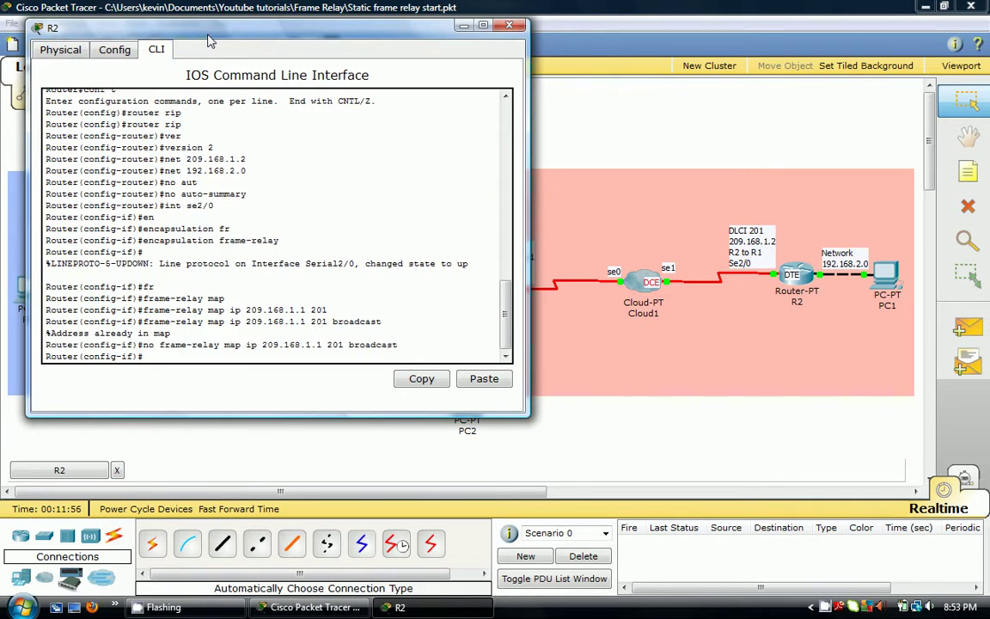
{"action": "key", "text": "Up"}
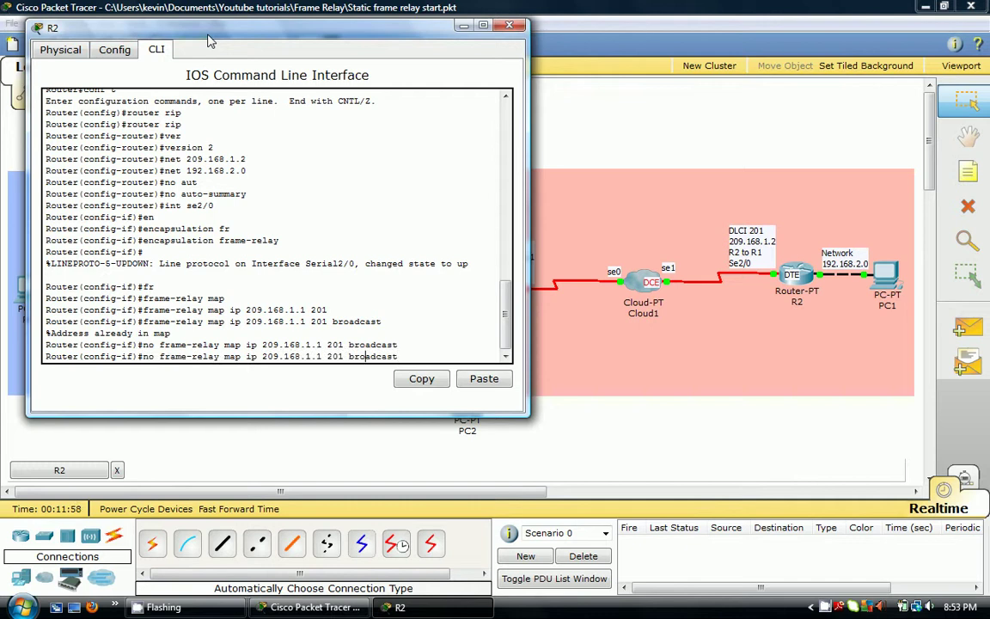
{"action": "key", "text": "Home"}
{"action": "key", "text": "Delete"}
{"action": "key", "text": "Delete"}
{"action": "key", "text": "Delete"}
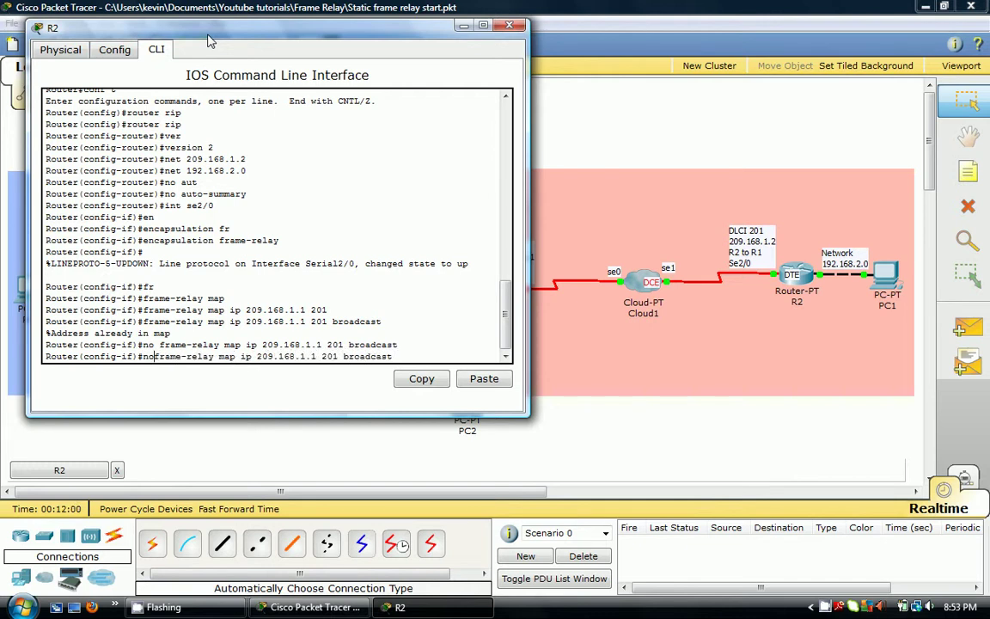
{"action": "key", "text": "Return"}
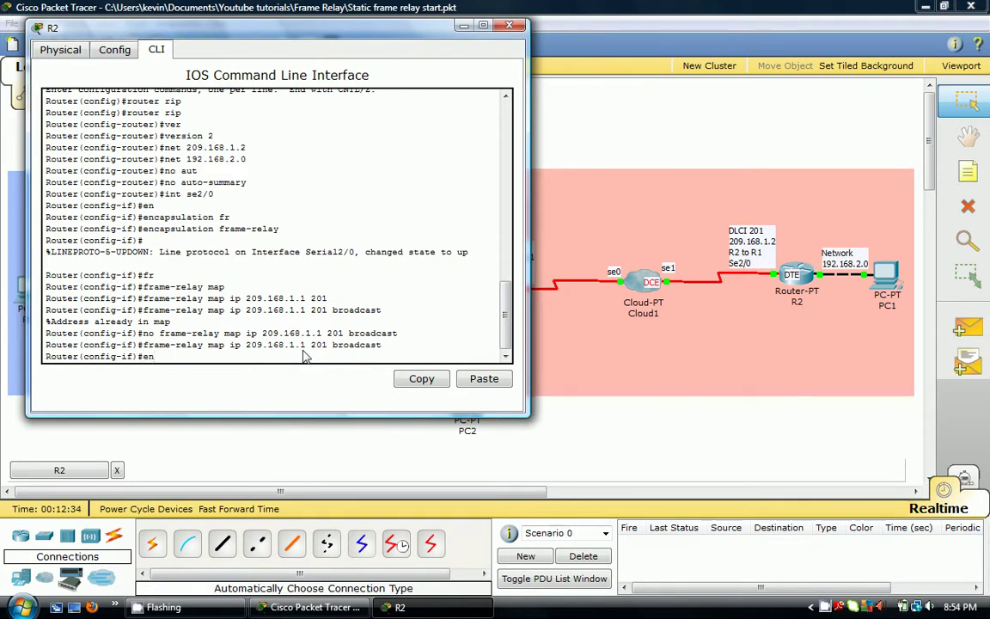
- Exit configuration mode and run show frame-relay map on R2
{"action": "type", "text": "d"}
{"action": "key", "text": "Return"}
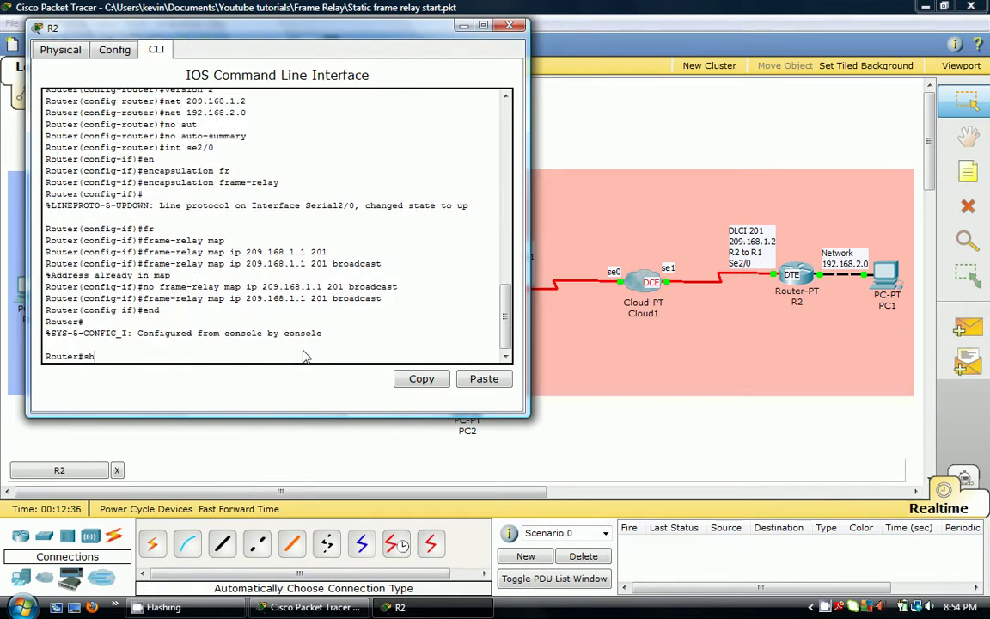
{"action": "type", "text": "show fram"}
{"action": "key", "text": "Tab"}
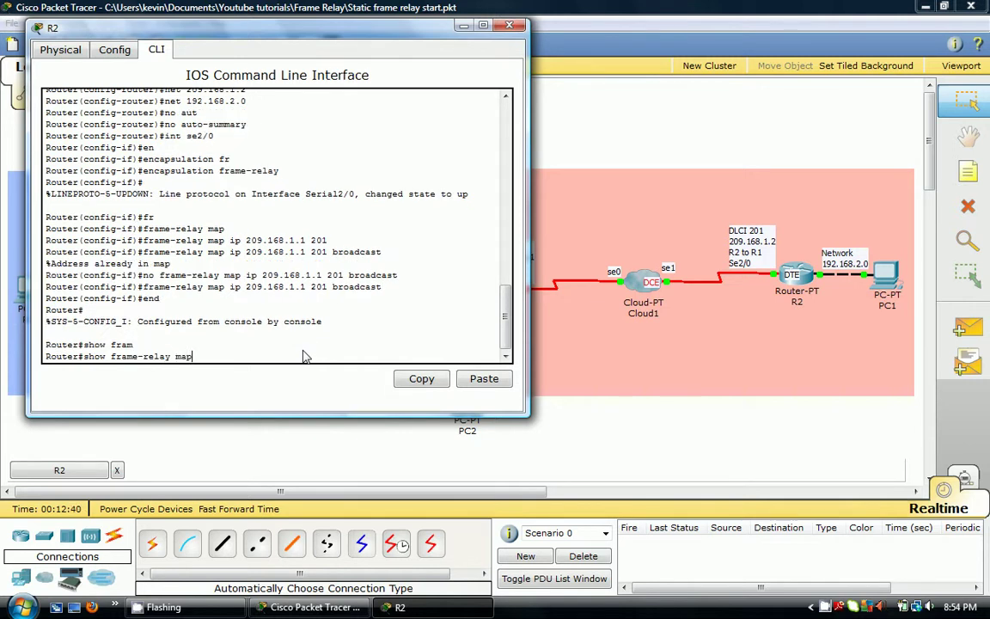
{"action": "type", "text": "map"}
{"action": "key", "text": "Return"}
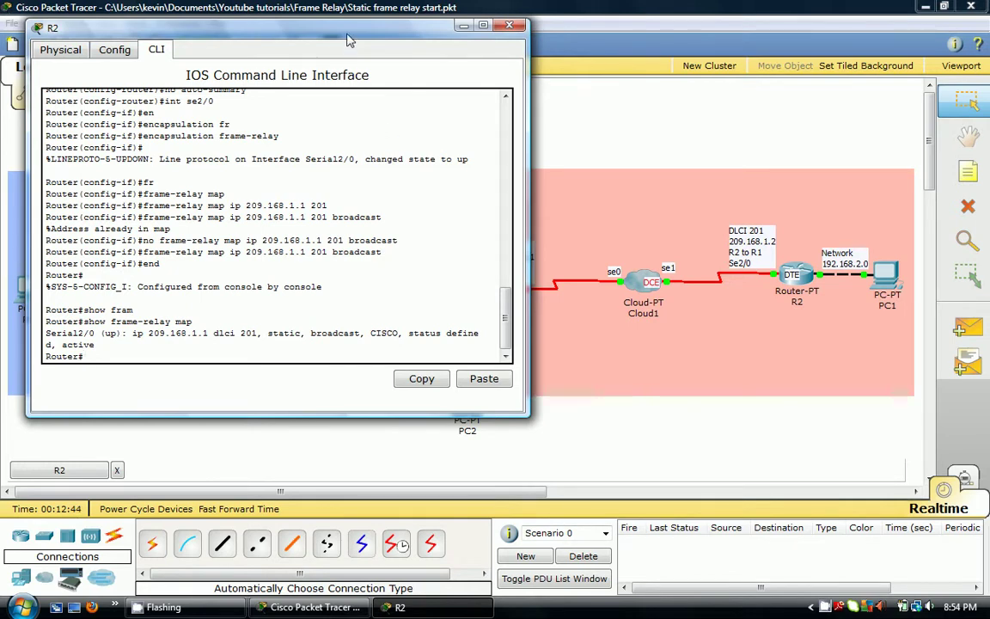
- Review the map output, selecting its CISCO encapsulation entry, with R2's console moved aside and back
{"action": "left_click_drag", "start_coordinate": [320, 32], "coordinate": [199, 23]}
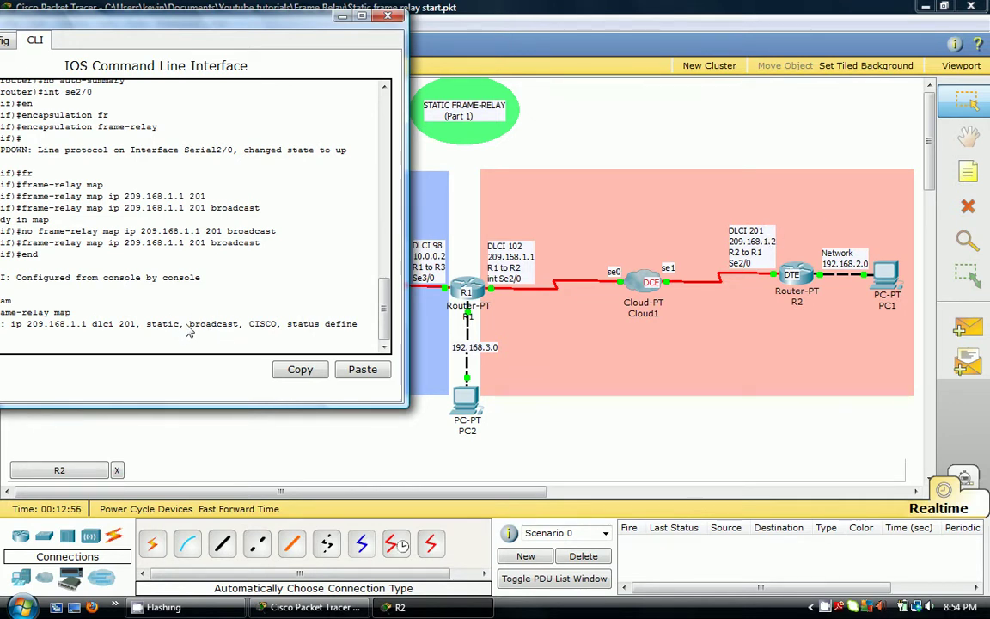
{"action": "double_click", "coordinate": [255, 324]}
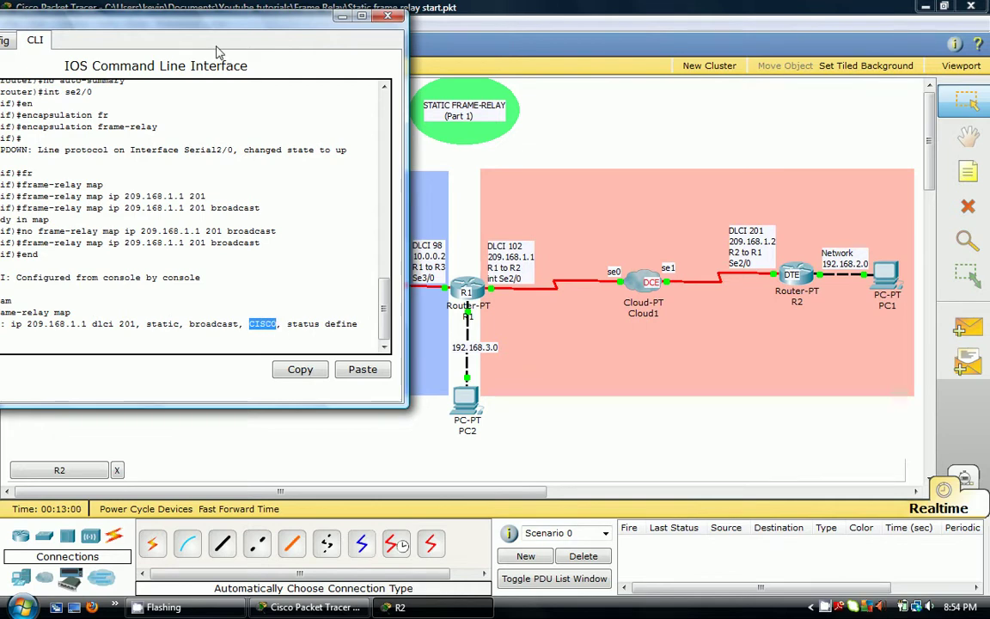
{"action": "left_click_drag", "start_coordinate": [199, 26], "coordinate": [305, 29]}
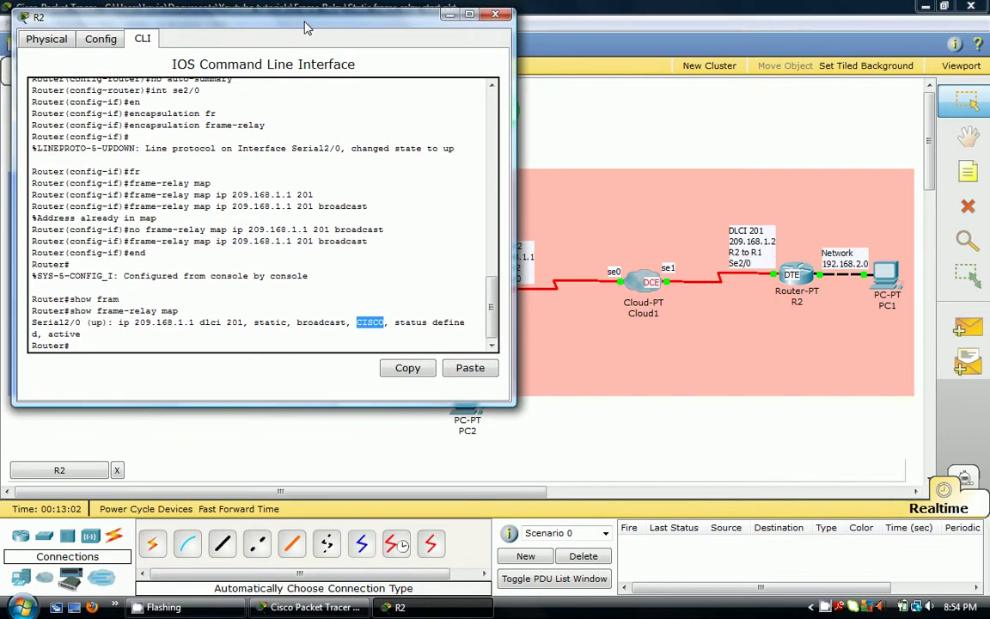
- Close R2's console and add DLCI 89 named 'R3 to R1' on Cloud0's Serial1
{"action": "left_click", "coordinate": [450, 14]}
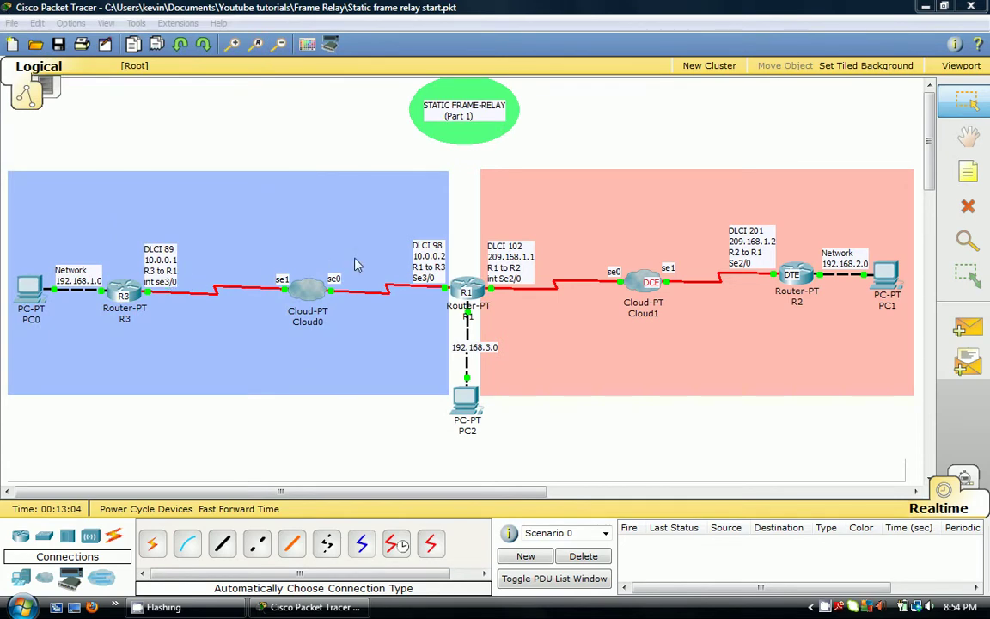
{"action": "left_click", "coordinate": [302, 295]}
{"action": "left_click_drag", "start_coordinate": [155, 97], "coordinate": [552, 97]}
{"action": "left_click", "coordinate": [574, 112]}
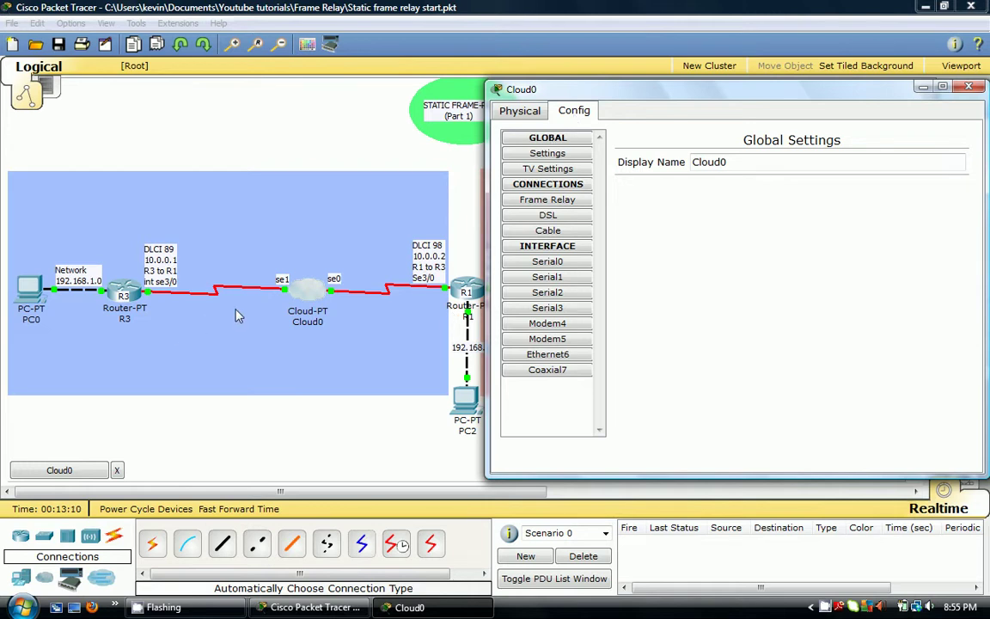
{"action": "left_click", "coordinate": [550, 276]}
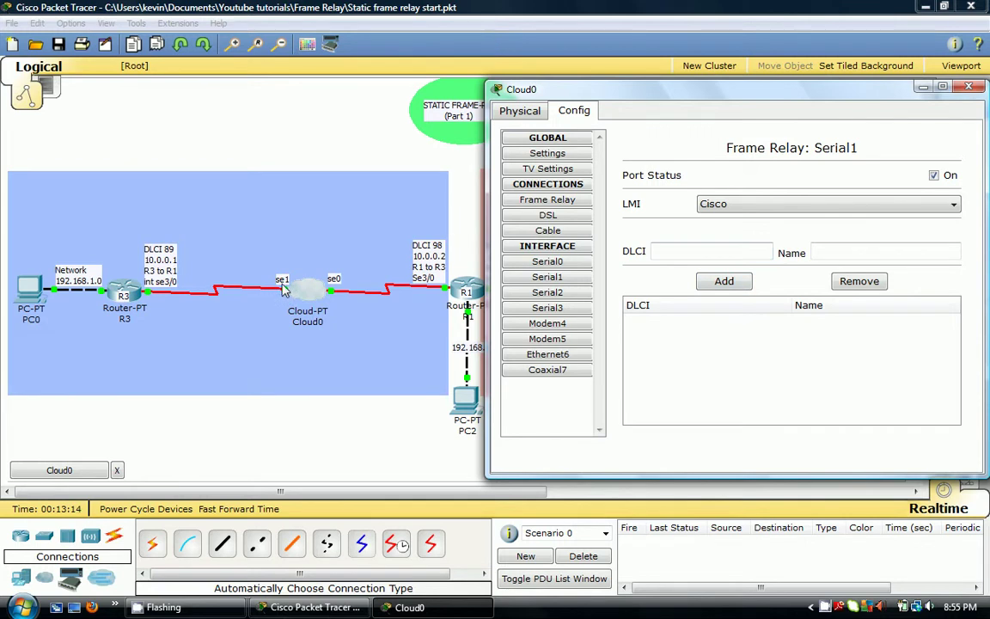
{"action": "left_click", "coordinate": [665, 255]}
{"action": "type", "text": "89"}
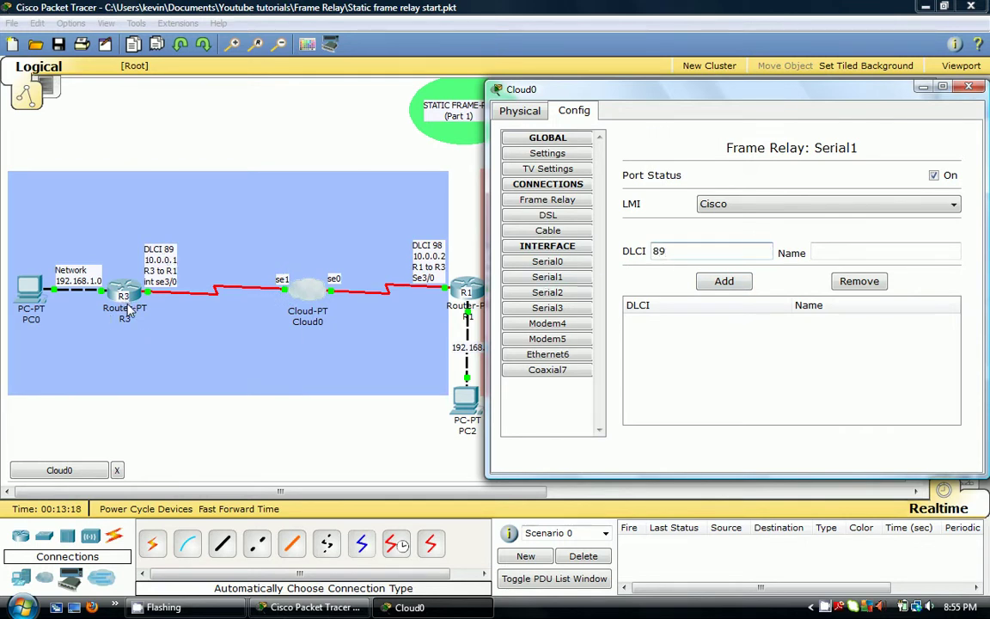
{"action": "left_click", "coordinate": [825, 255]}
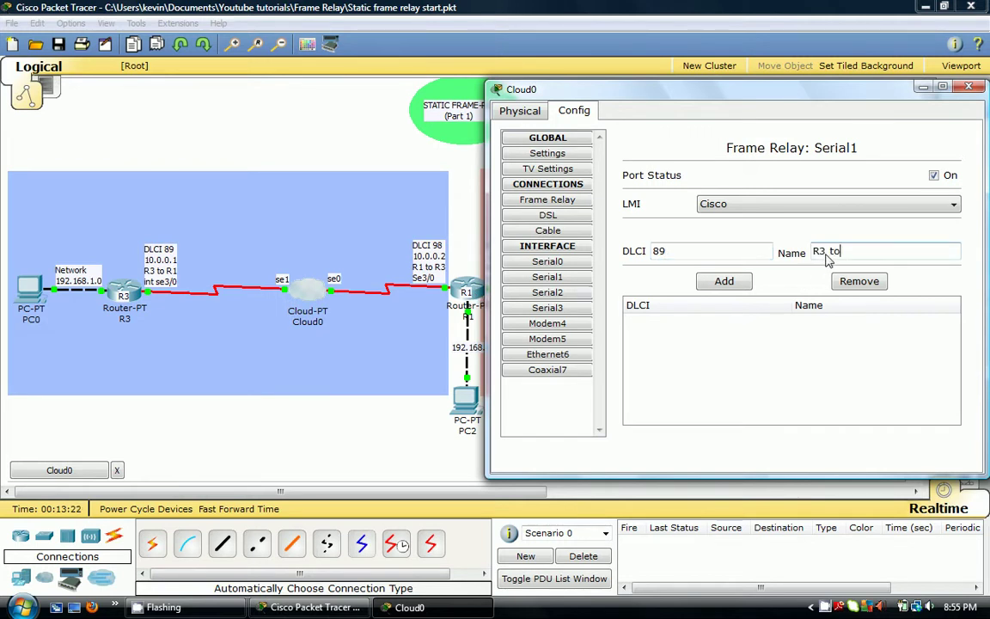
{"action": "type", "text": "R3 to R1"}
{"action": "left_click", "coordinate": [724, 281]}
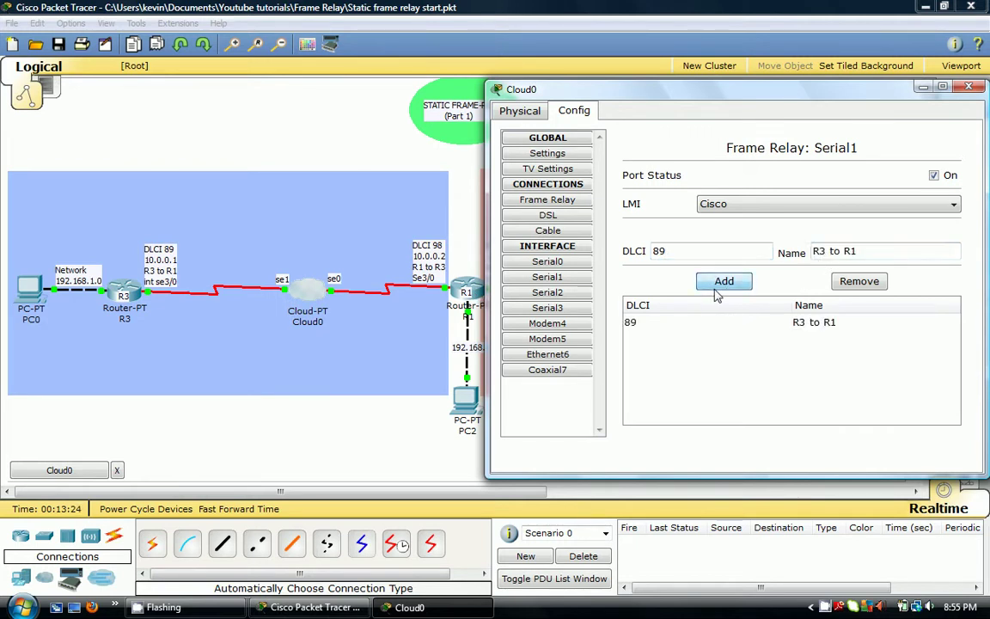
- Add DLCI 98 named 'R1 to R3' on Cloud0's Serial0
{"action": "left_click", "coordinate": [548, 262]}
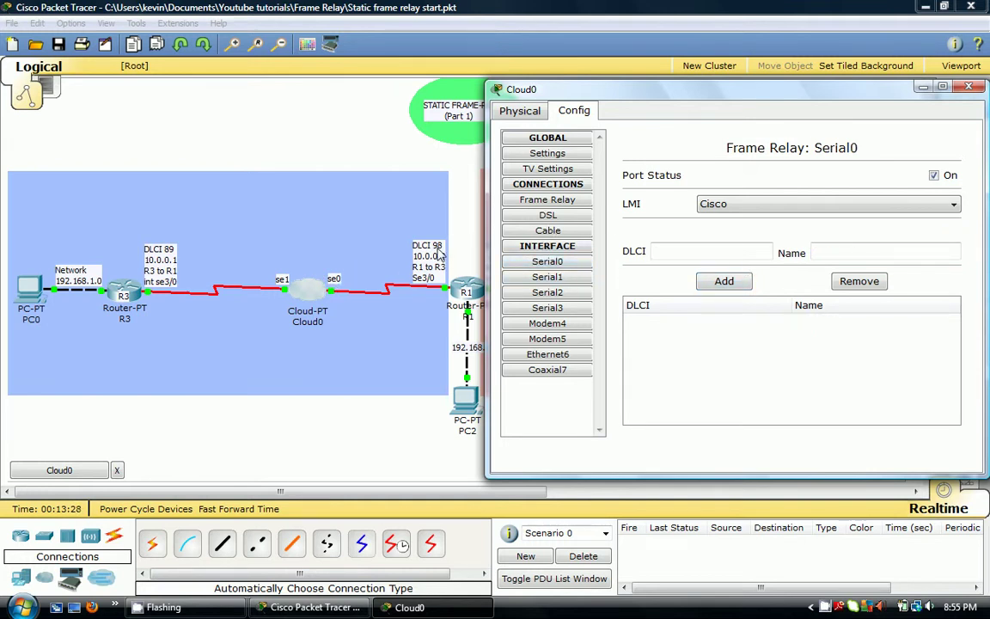
{"action": "left_click", "coordinate": [704, 254]}
{"action": "left_click", "coordinate": [704, 254]}
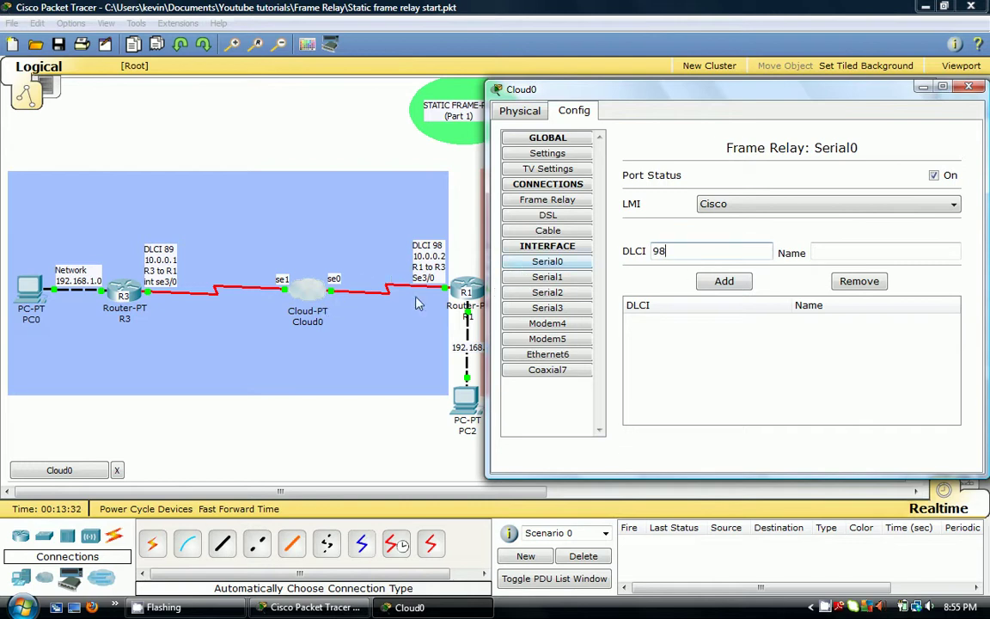
{"action": "left_click", "coordinate": [857, 254]}
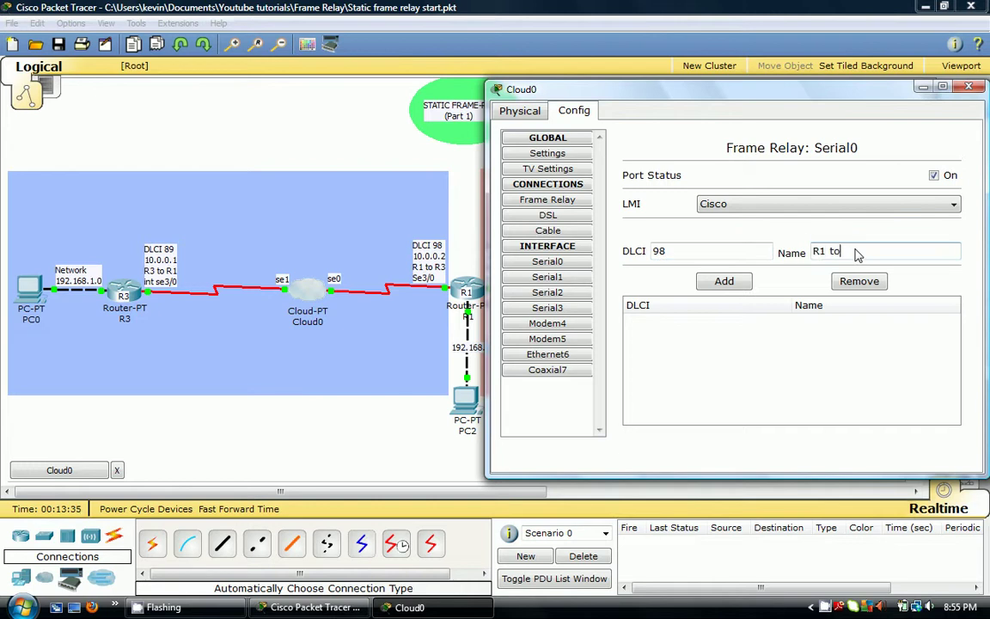
{"action": "left_click", "coordinate": [731, 282]}
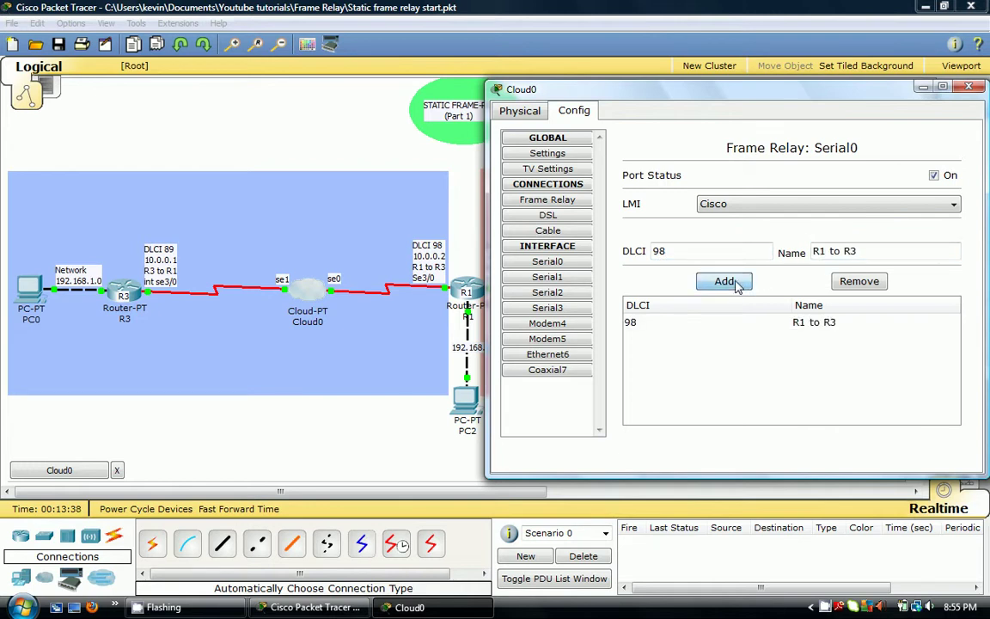
- Add a Cloud0 frame relay connection from Serial1 'R3 to R1' to Serial0 'R1 to R3'
{"action": "left_click", "coordinate": [542, 200]}
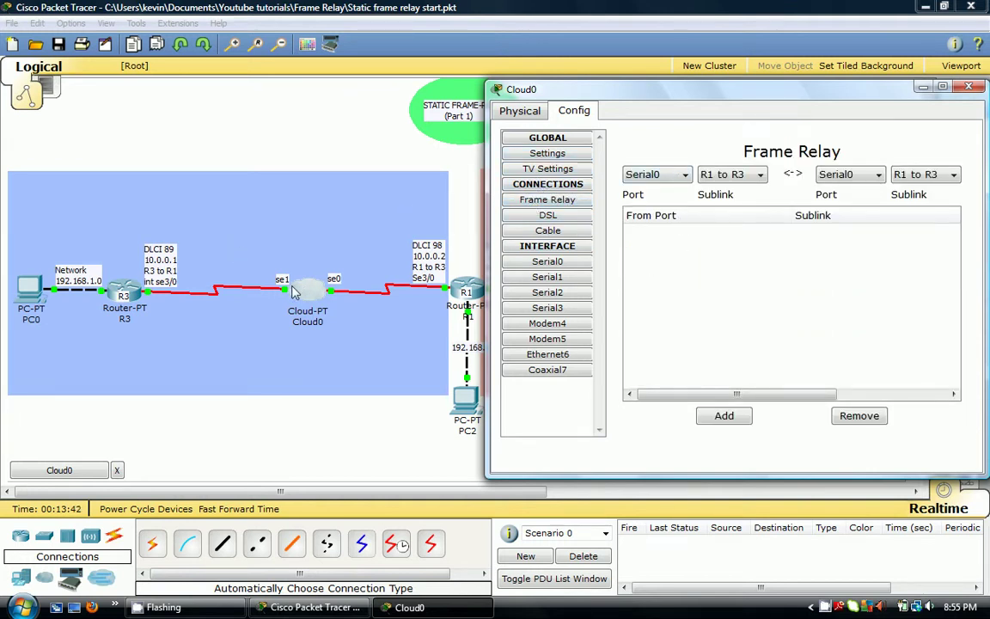
{"action": "left_click", "coordinate": [675, 174]}
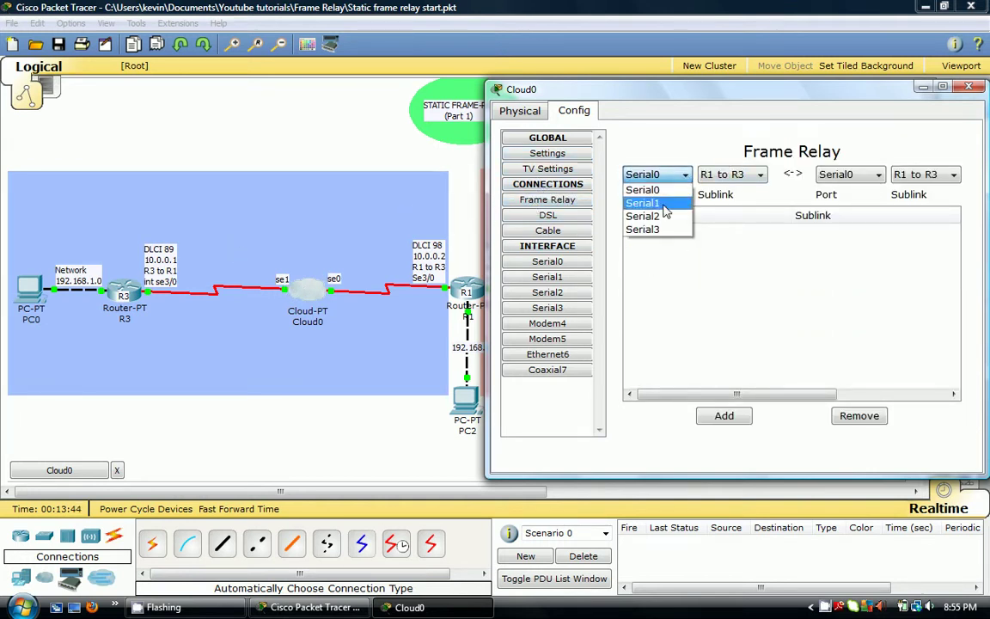
{"action": "left_click", "coordinate": [641, 201]}
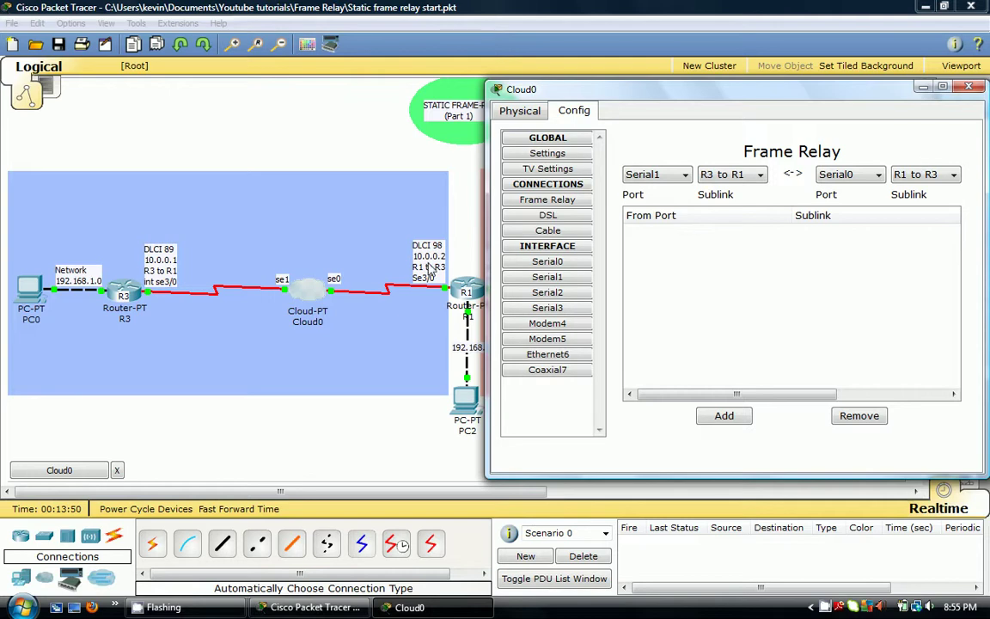
{"action": "left_click", "coordinate": [724, 415]}
- Close Cloud0 and add DLCI 102 named 'R1 to R2' on Cloud1's Serial0
{"action": "left_click", "coordinate": [969, 86]}
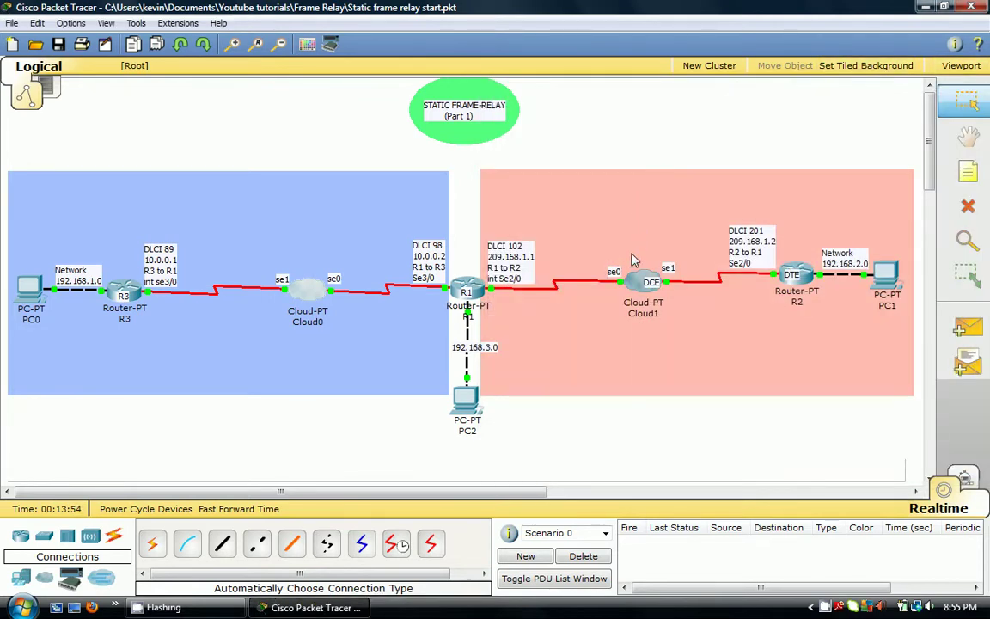
{"action": "left_click", "coordinate": [642, 282]}
{"action": "left_click_drag", "start_coordinate": [411, 152], "coordinate": [217, 86]}
{"action": "left_click", "coordinate": [38, 107]}
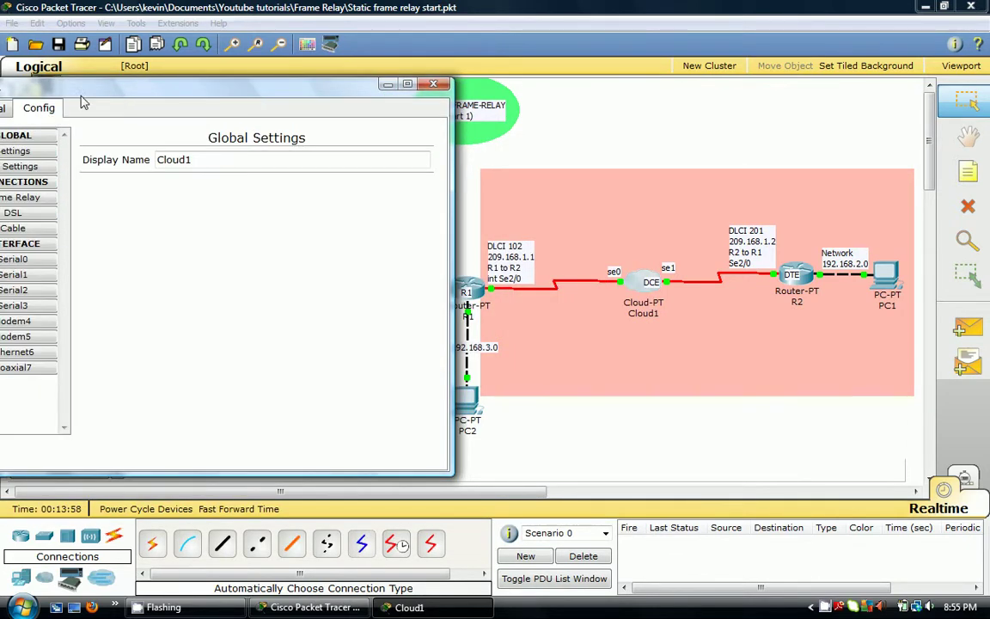
{"action": "left_click_drag", "start_coordinate": [82, 92], "coordinate": [99, 83]}
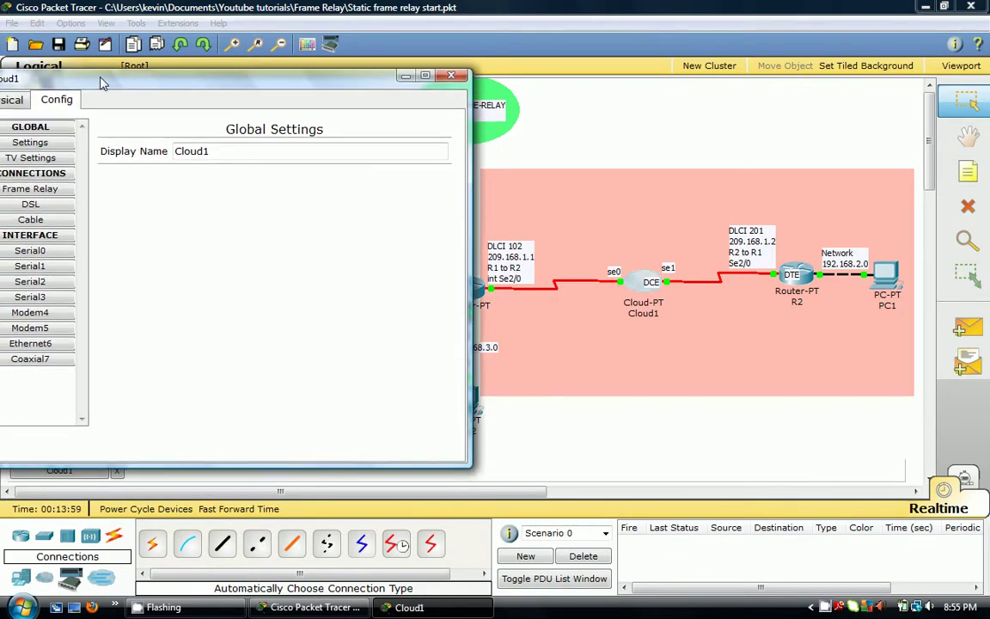
{"action": "left_click", "coordinate": [28, 249]}
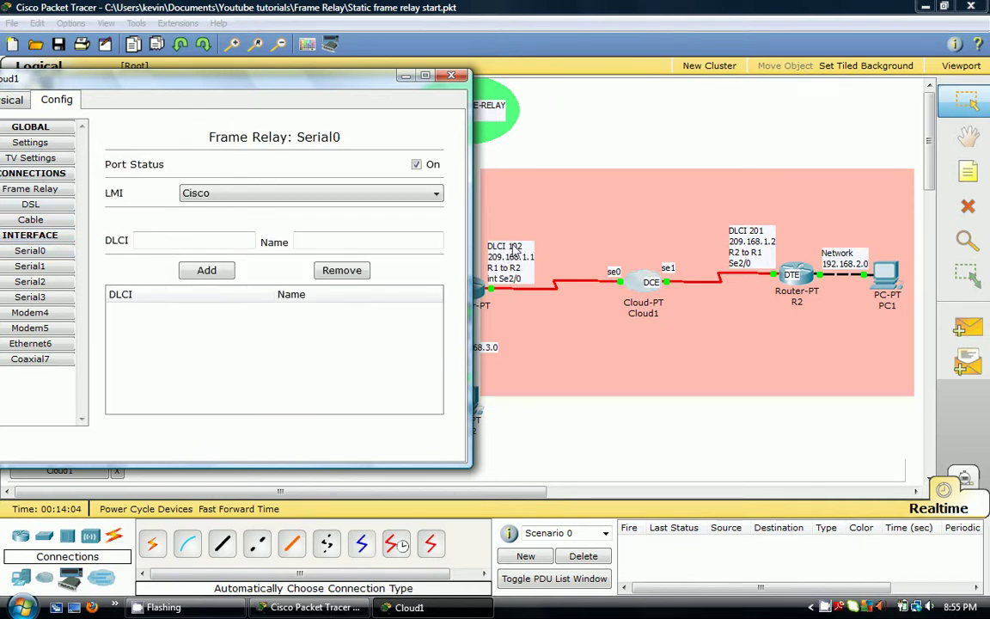
{"action": "left_click", "coordinate": [218, 246]}
{"action": "left_click", "coordinate": [330, 245]}
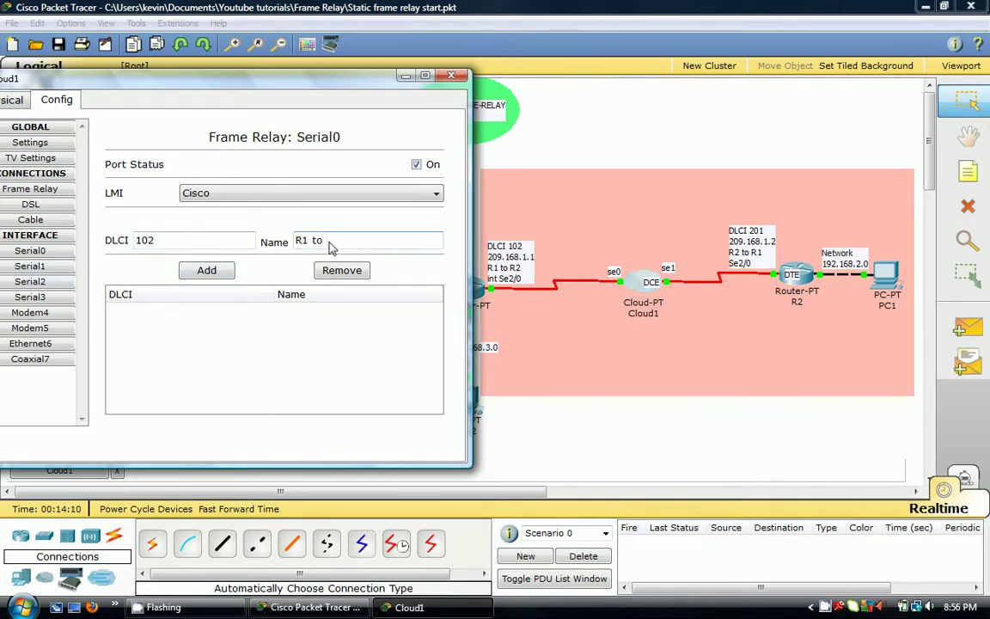
{"action": "left_click", "coordinate": [207, 270]}
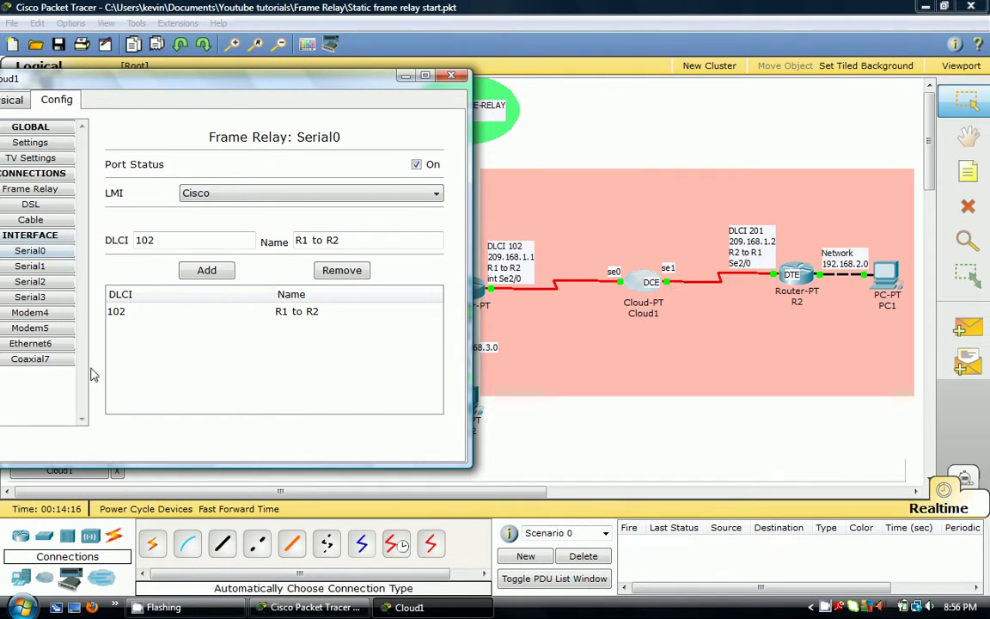
- Add DLCI 201 named 'R2 to R1' on Cloud1's Serial1
{"action": "left_click", "coordinate": [29, 266]}
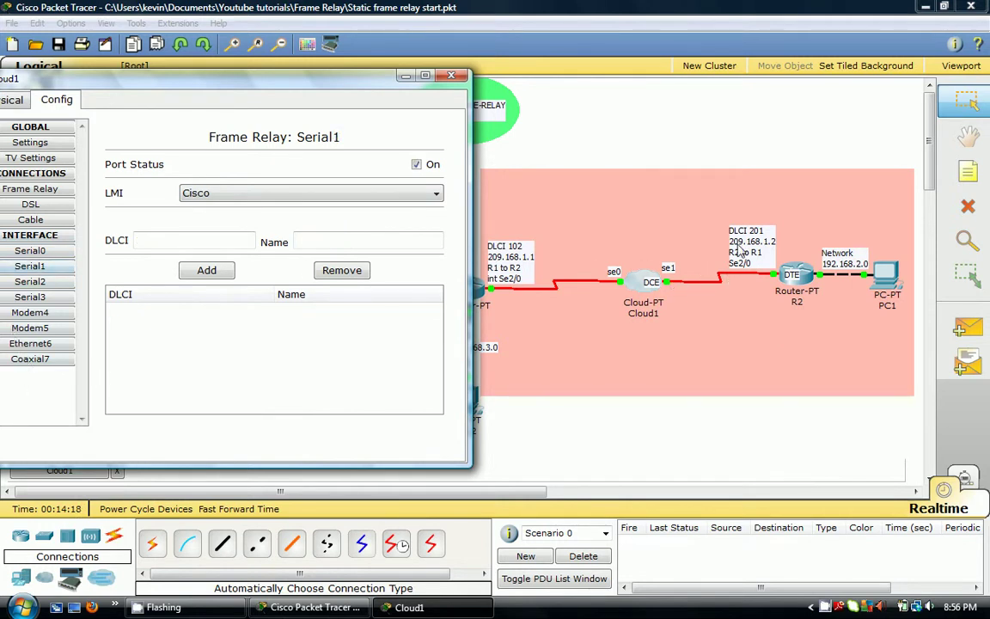
{"action": "right_click", "coordinate": [193, 247]}
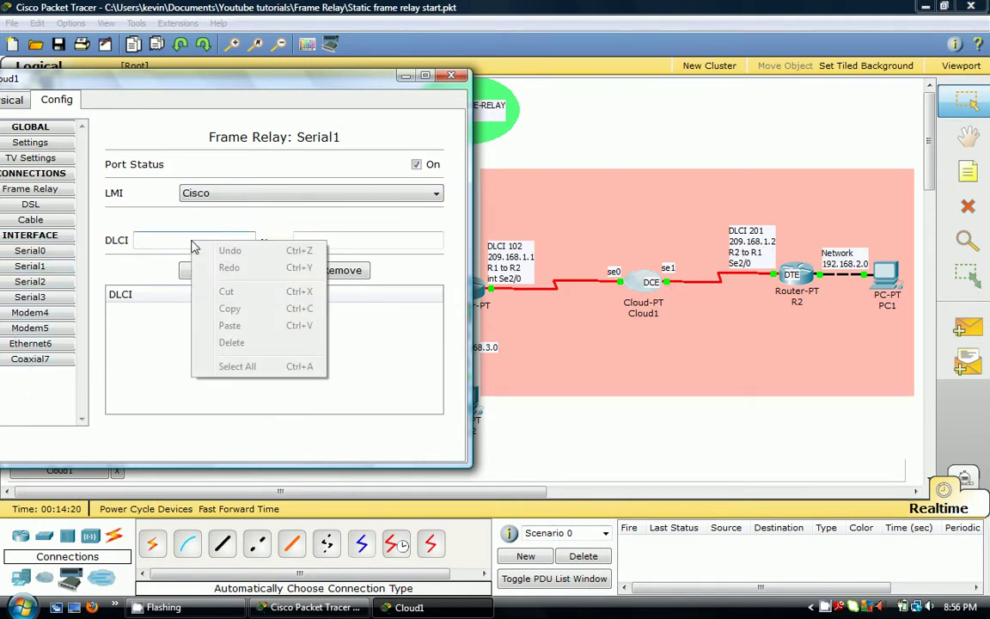
{"action": "left_click", "coordinate": [151, 238]}
{"action": "type", "text": "20"}
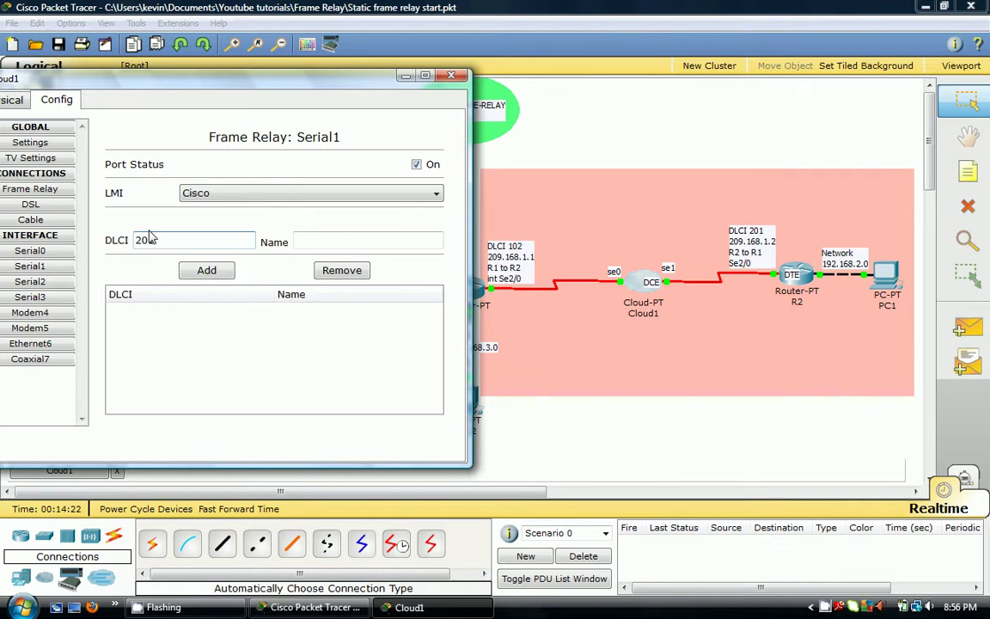
{"action": "type", "text": "1"}
{"action": "left_click", "coordinate": [324, 244]}
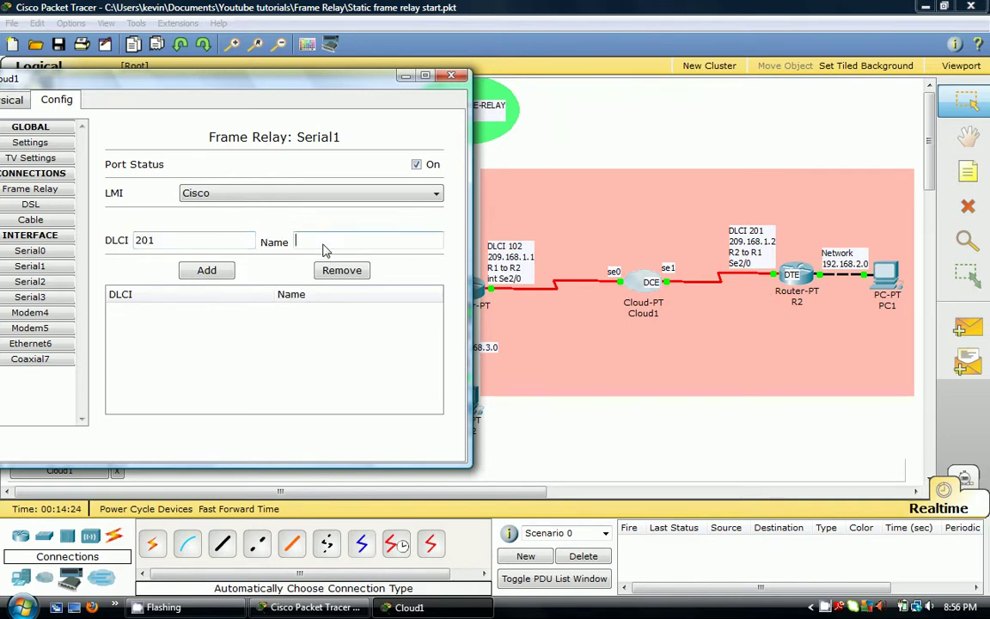
{"action": "type", "text": "R2 to R1"}
{"action": "left_click", "coordinate": [207, 270]}
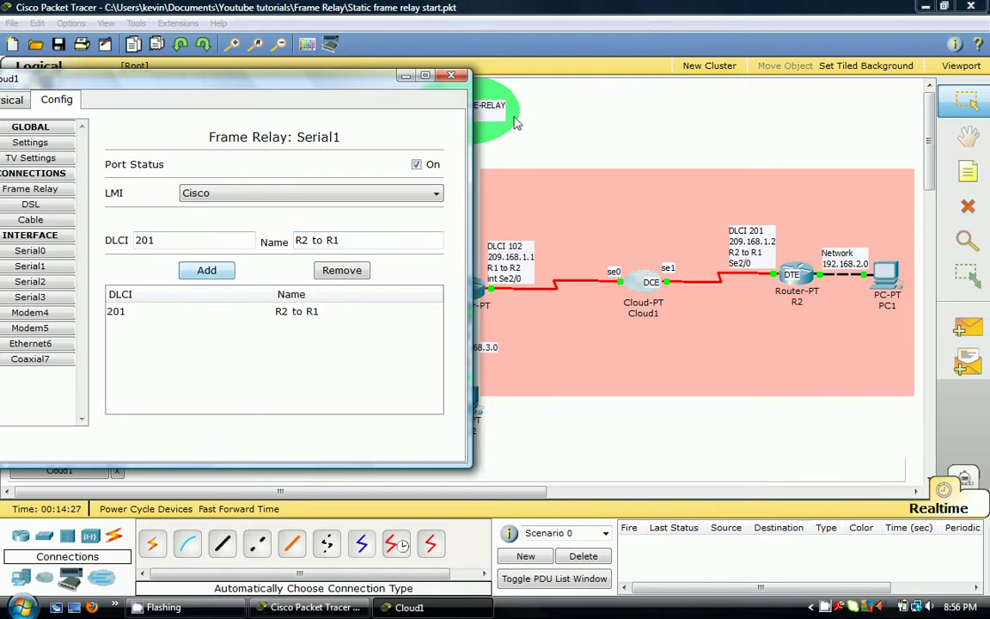
{"action": "left_click", "coordinate": [451, 77]}
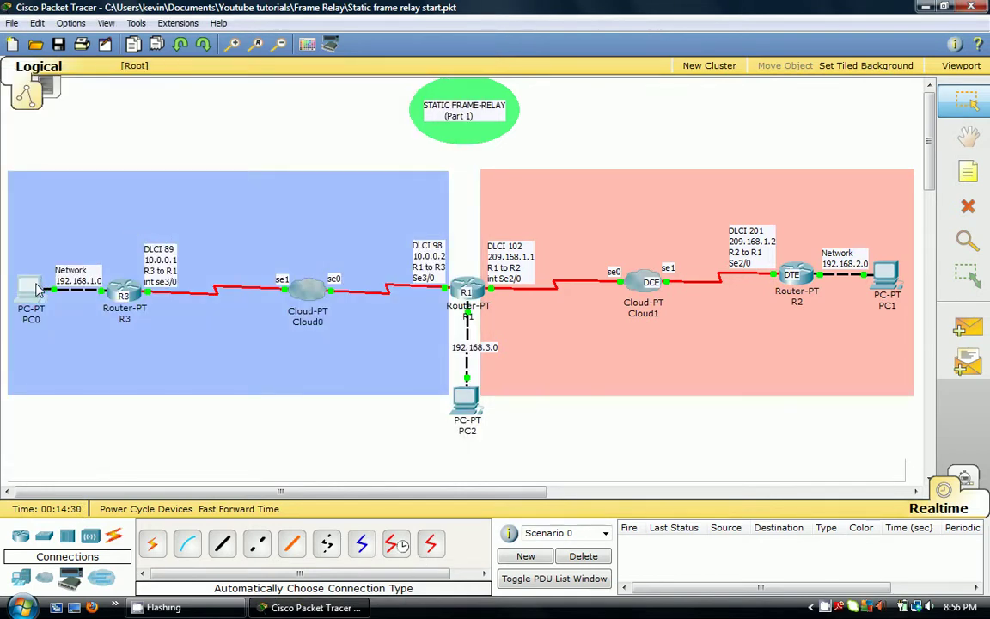
- Ping 192.168.2.1 from PC0's command prompt, which fails with 100% loss
{"action": "left_click", "coordinate": [30, 283]}
{"action": "left_click", "coordinate": [197, 85]}
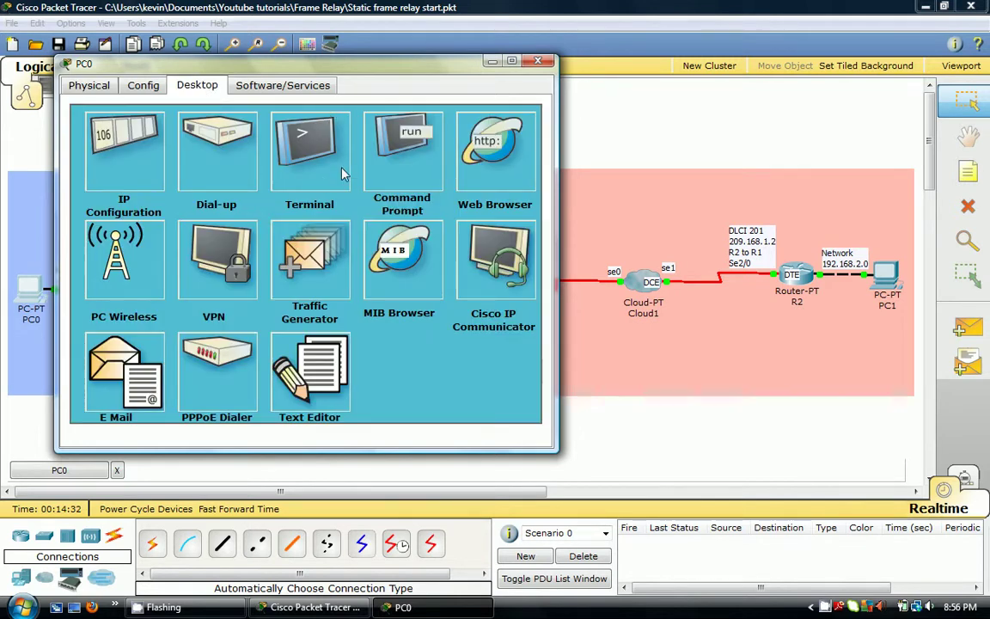
{"action": "left_click", "coordinate": [389, 162]}
{"action": "type", "text": "ping"}
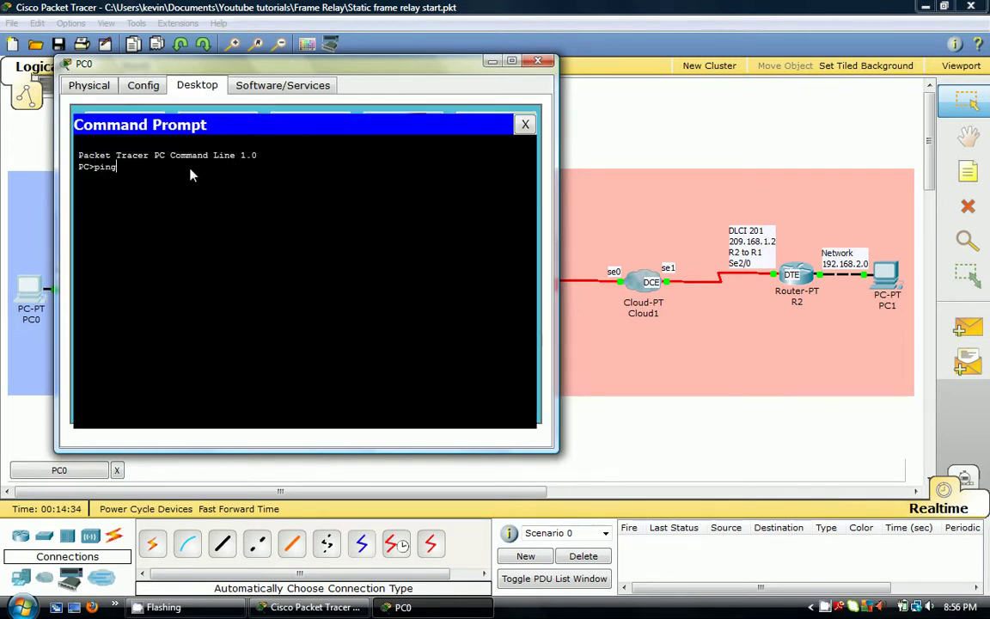
{"action": "type", "text": " 192.168.2.1"}
{"action": "key", "text": "Return"}
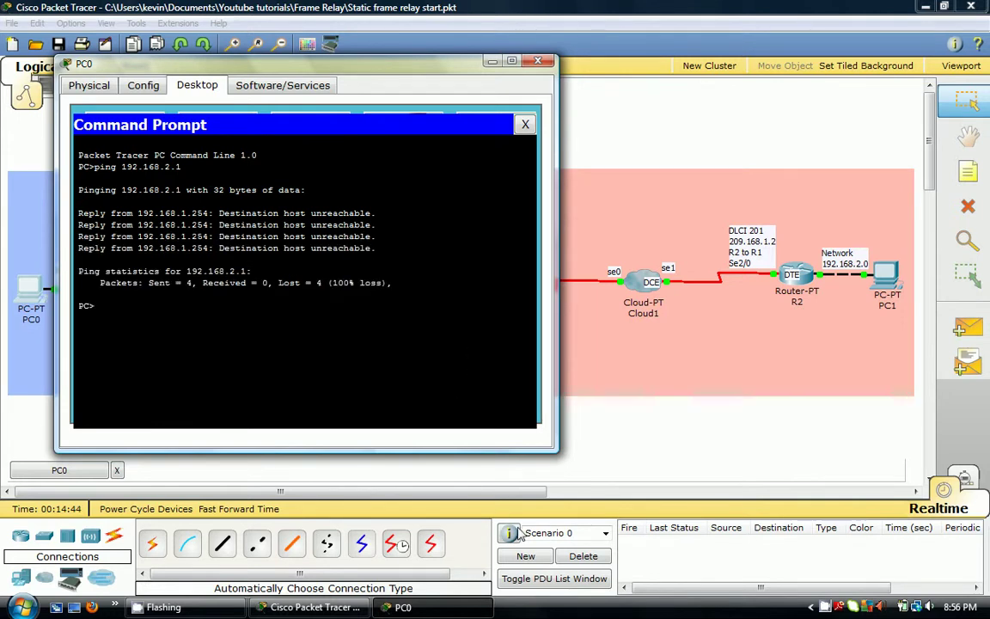
- Bring up Cloud1's configuration window again
{"action": "left_click", "coordinate": [824, 607]}
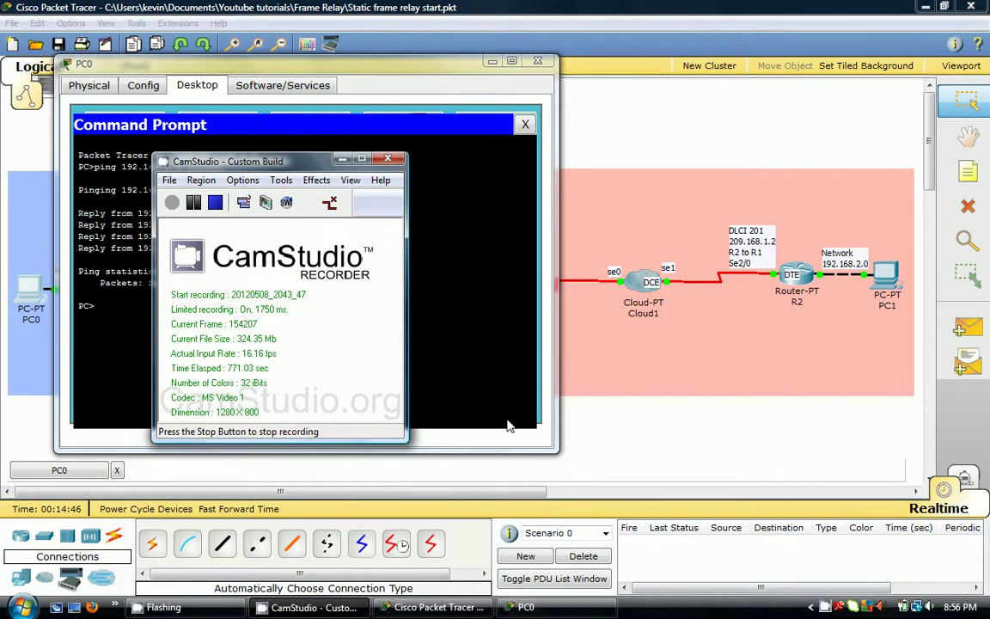
{"action": "left_click", "coordinate": [194, 203]}
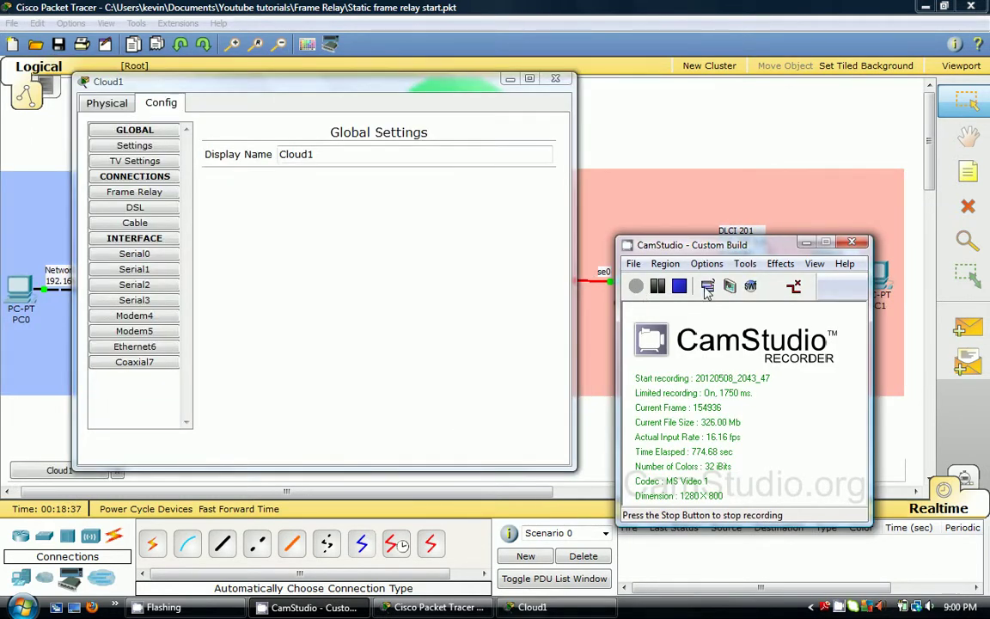
{"action": "left_click", "coordinate": [808, 244]}
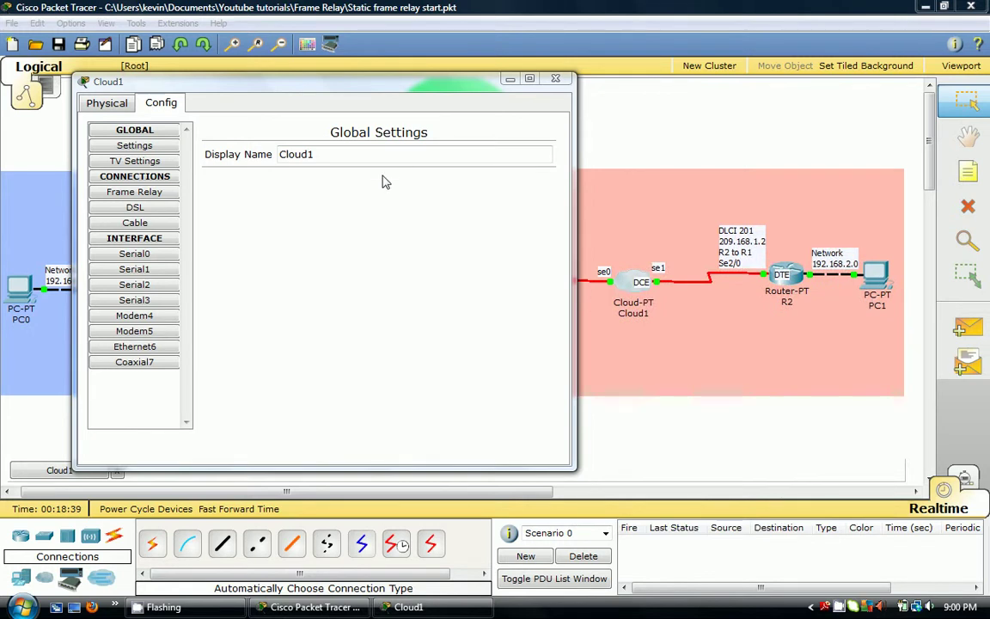
- Add a Cloud1 frame relay connection from Serial0 'R1 to R2' to Serial1 'R2 to R1'
{"action": "left_click", "coordinate": [134, 191]}
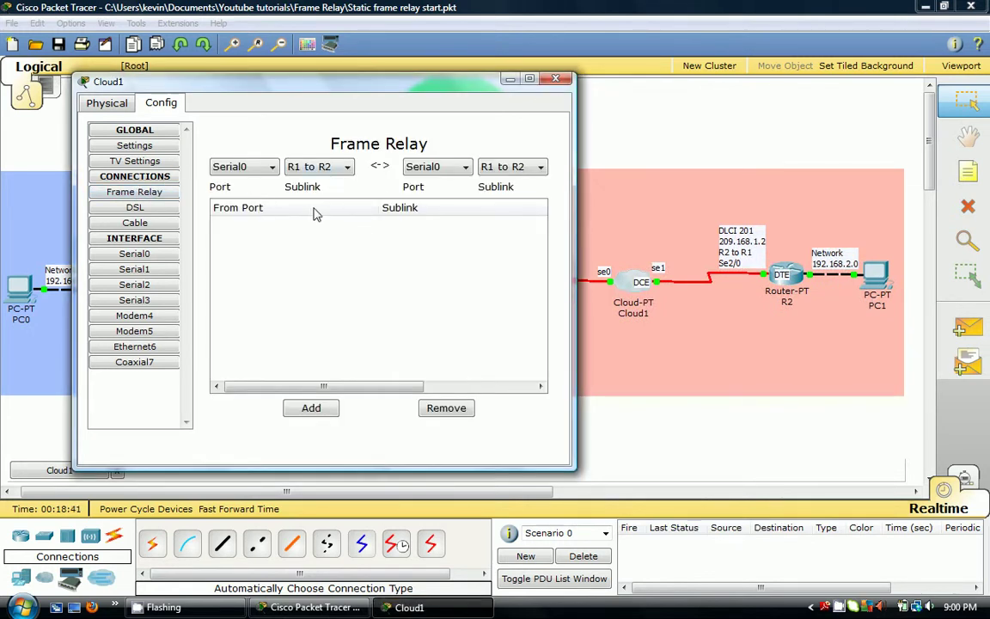
{"action": "left_click", "coordinate": [556, 79]}
{"action": "left_click", "coordinate": [632, 282]}
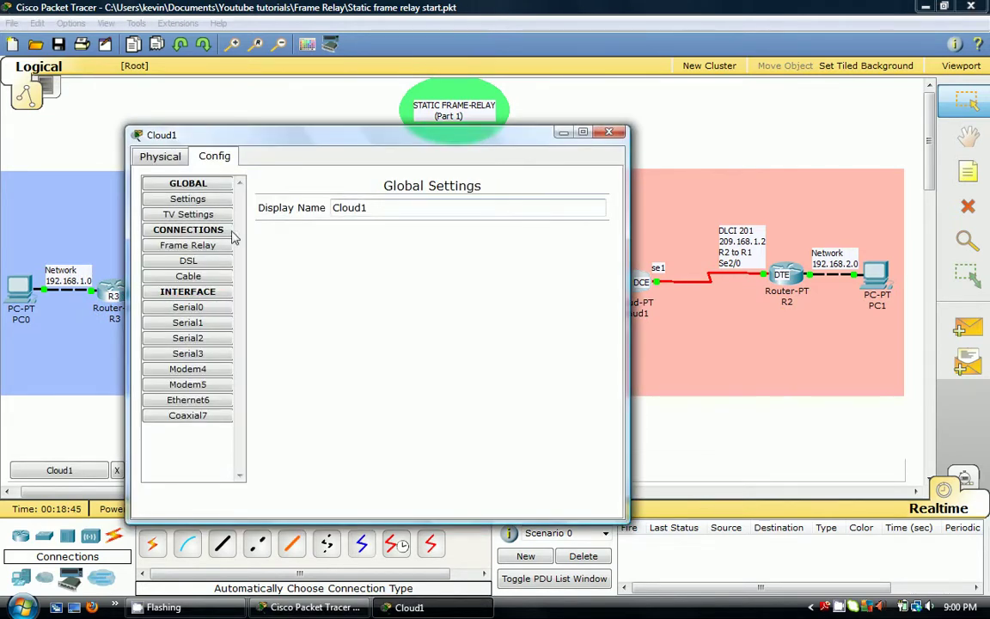
{"action": "left_click", "coordinate": [192, 247]}
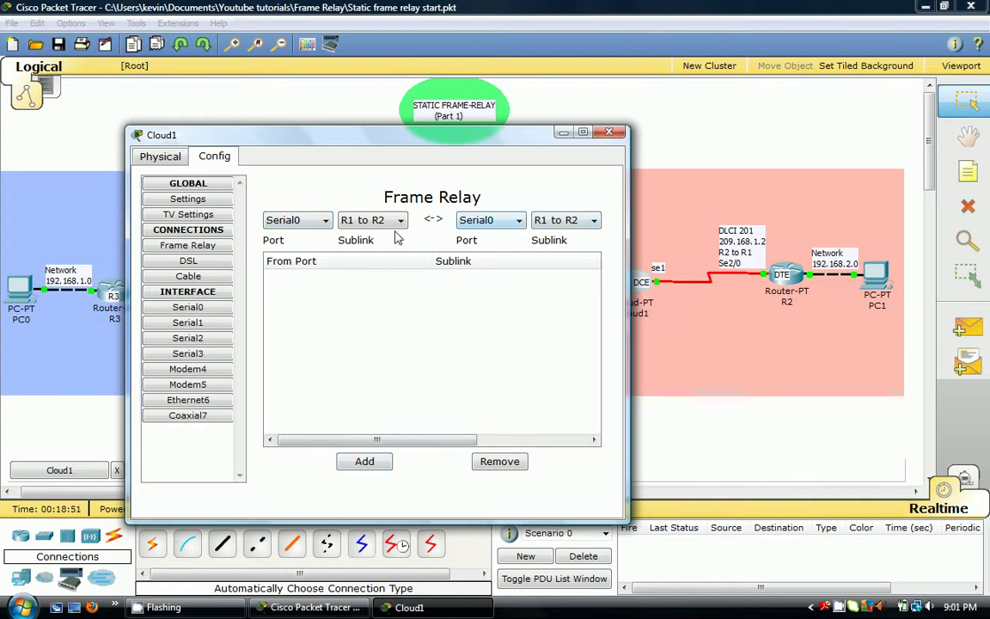
{"action": "left_click_drag", "start_coordinate": [422, 137], "coordinate": [330, 91]}
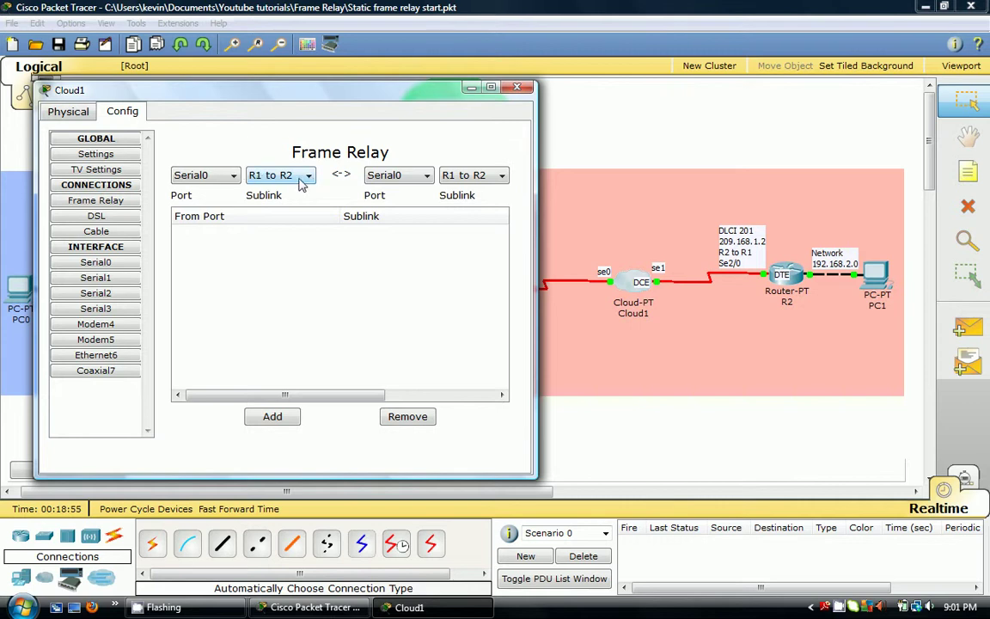
{"action": "left_click", "coordinate": [378, 180]}
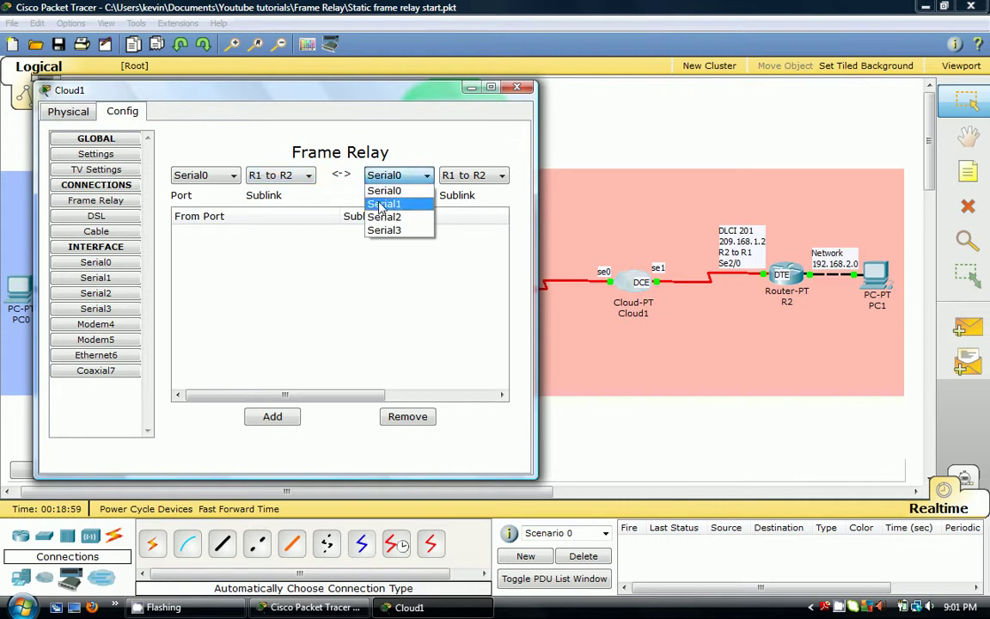
{"action": "left_click", "coordinate": [387, 206]}
{"action": "left_click", "coordinate": [271, 416]}
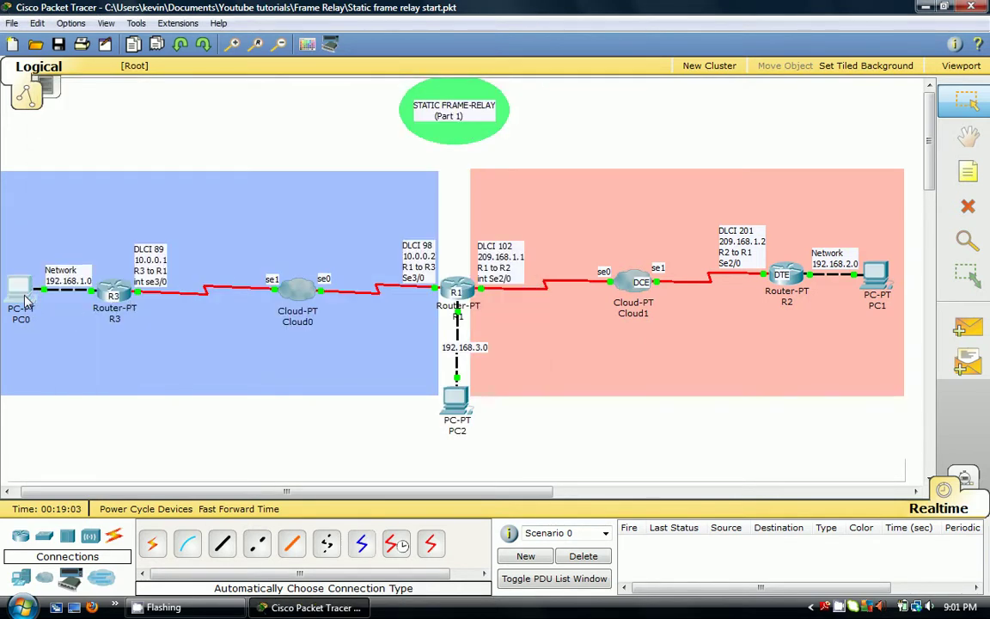
- Rerun the ping to 192.168.2.1 from PC0's command prompt
{"action": "left_click", "coordinate": [19, 288]}
{"action": "left_click", "coordinate": [349, 136]}
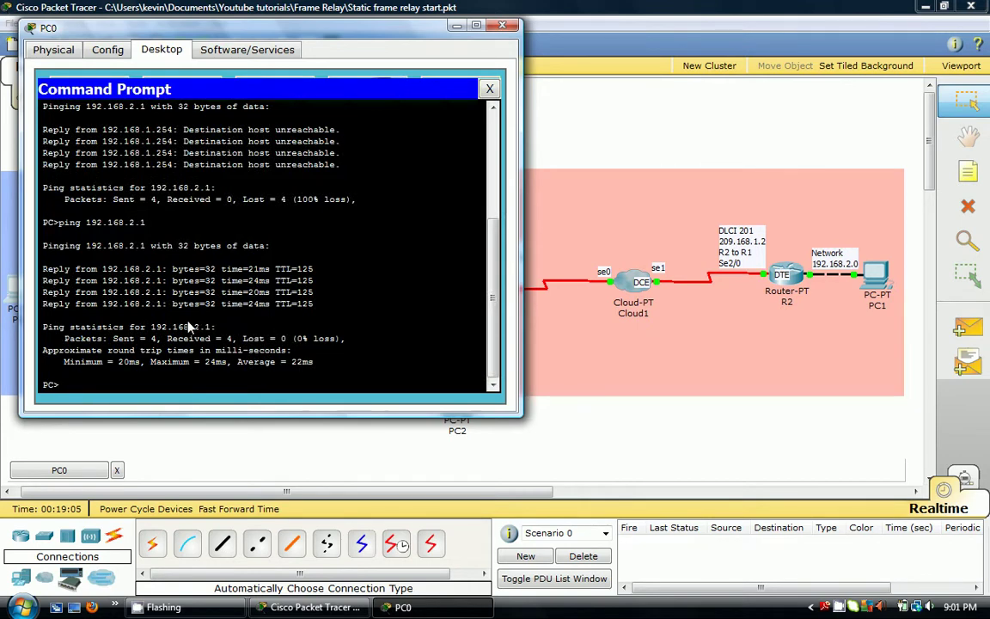
{"action": "key", "text": "Up"}
{"action": "key", "text": "Return"}
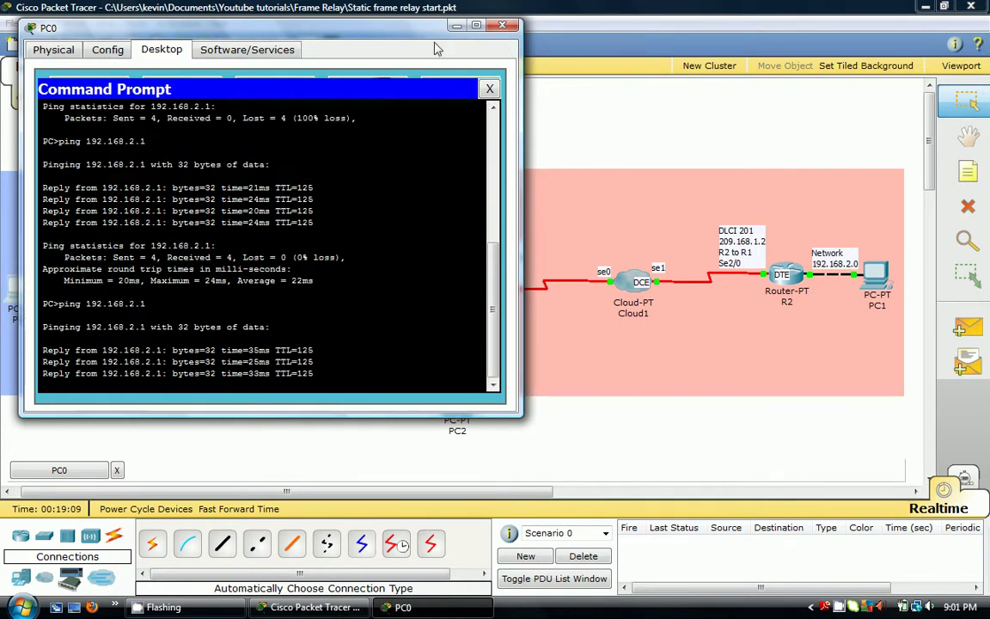
- Ping 192.168.3.0 and 192.168.3.1 from PC0, getting 0% loss on 192.168.3.1
{"action": "left_click_drag", "start_coordinate": [231, 27], "coordinate": [779, 32]}
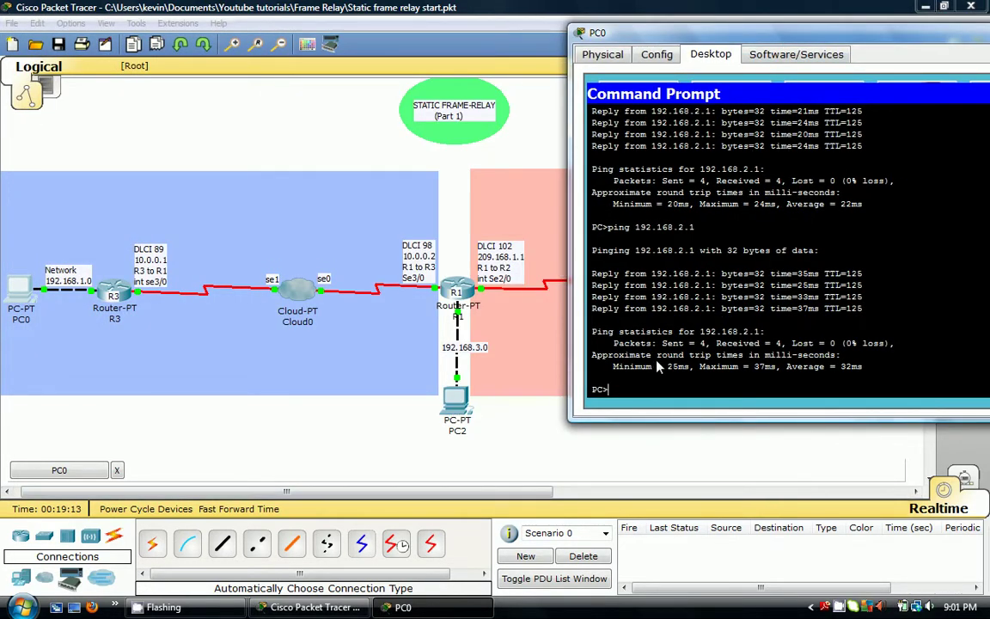
{"action": "type", "text": "ping 192.168.3.0"}
{"action": "key", "text": "Return"}
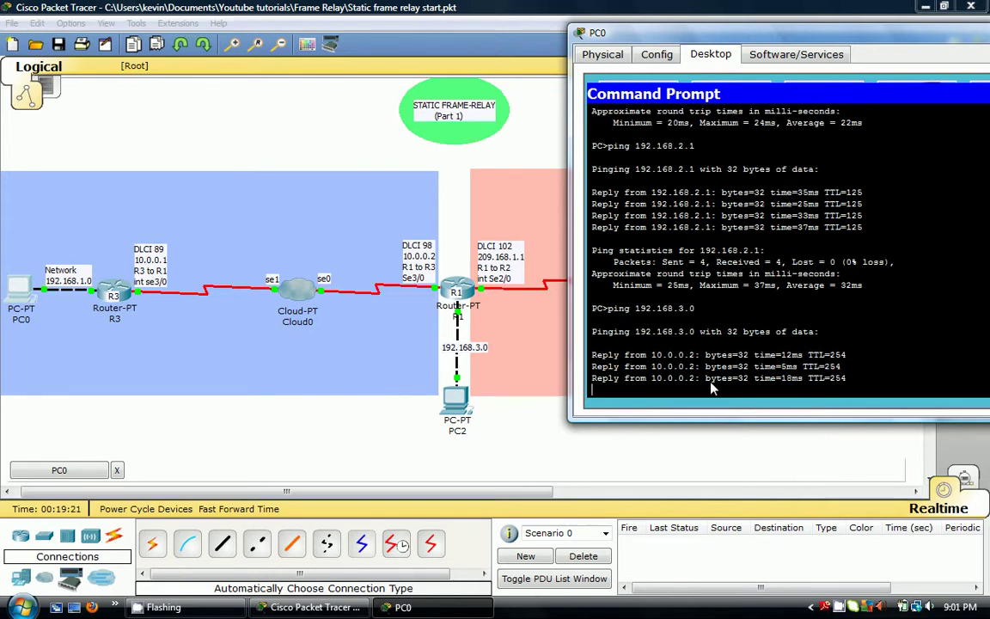
{"action": "key", "text": "Up"}
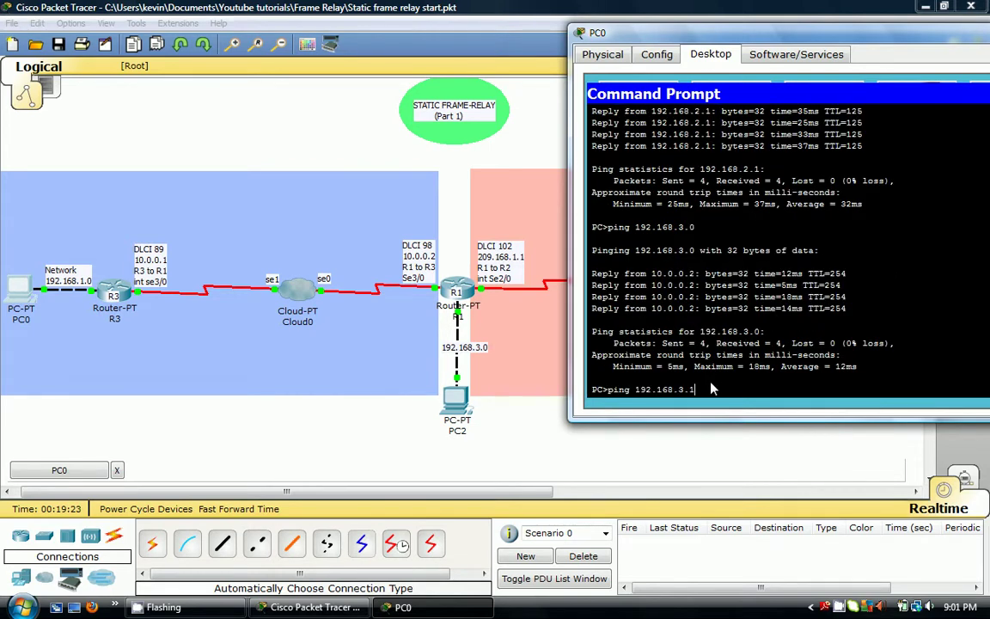
{"action": "type", "text": "1"}
{"action": "key", "text": "Return"}
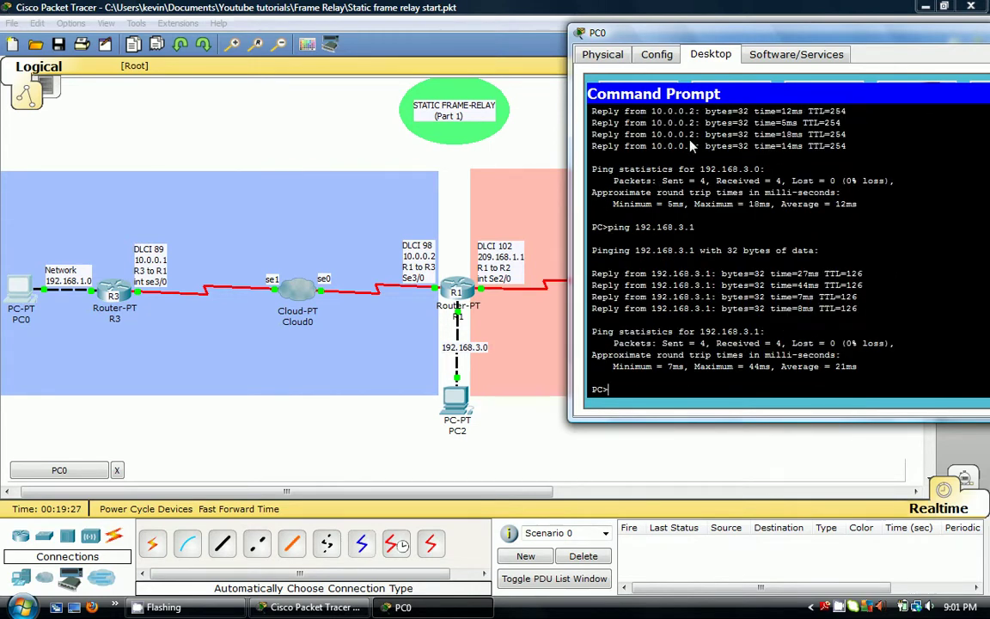
{"action": "left_click_drag", "start_coordinate": [695, 45], "coordinate": [655, 50]}
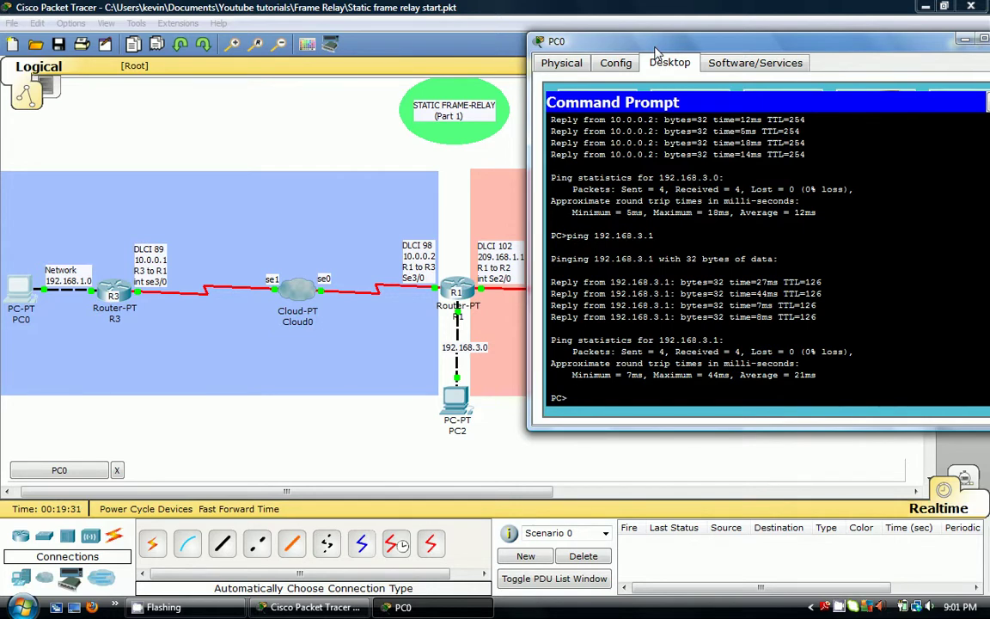
{"action": "left_click_drag", "start_coordinate": [655, 50], "coordinate": [555, 56]}
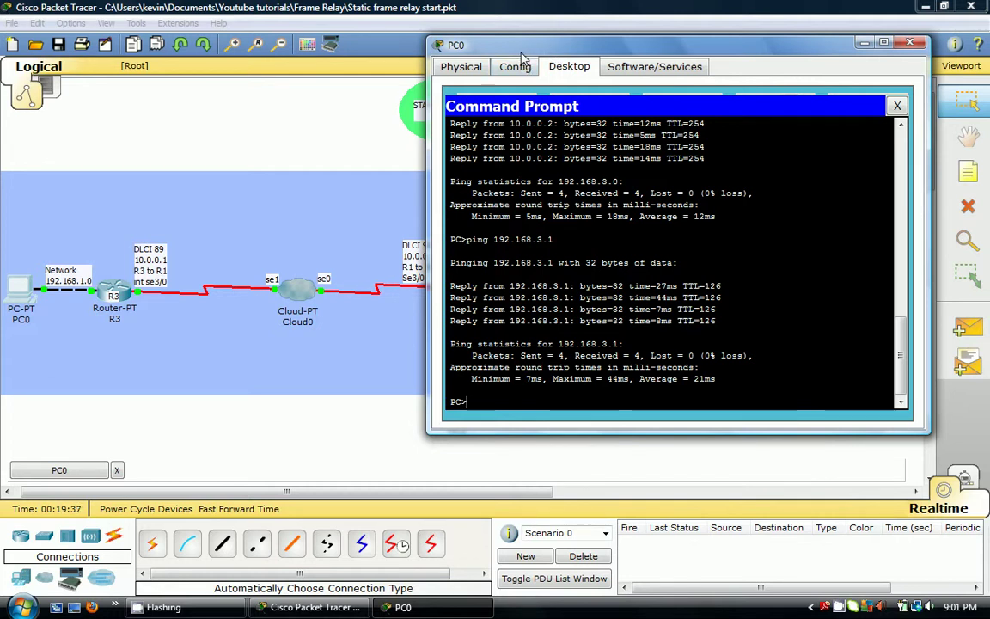
{"action": "left_click_drag", "start_coordinate": [521, 56], "coordinate": [412, 56]}
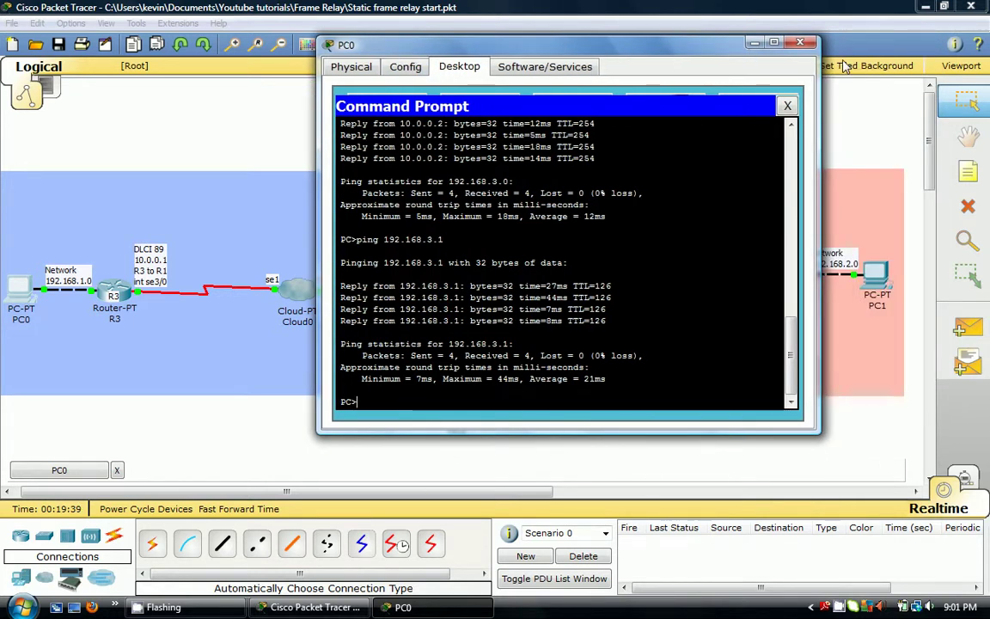
- Close PC0's window to show the whole frame relay topology
{"action": "left_click", "coordinate": [800, 45]}
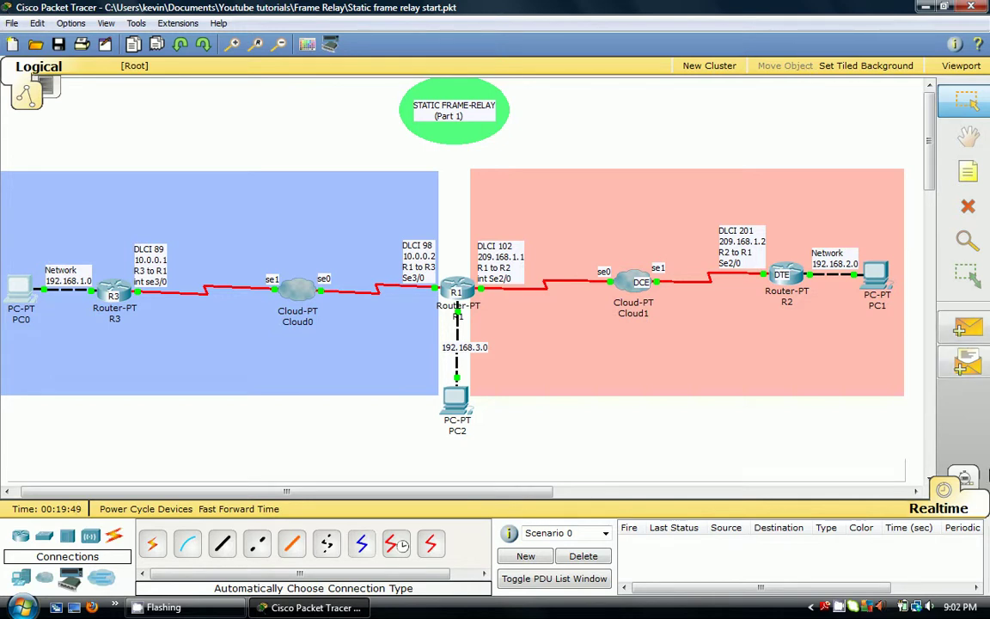
{"action": "left_click", "coordinate": [840, 607]}
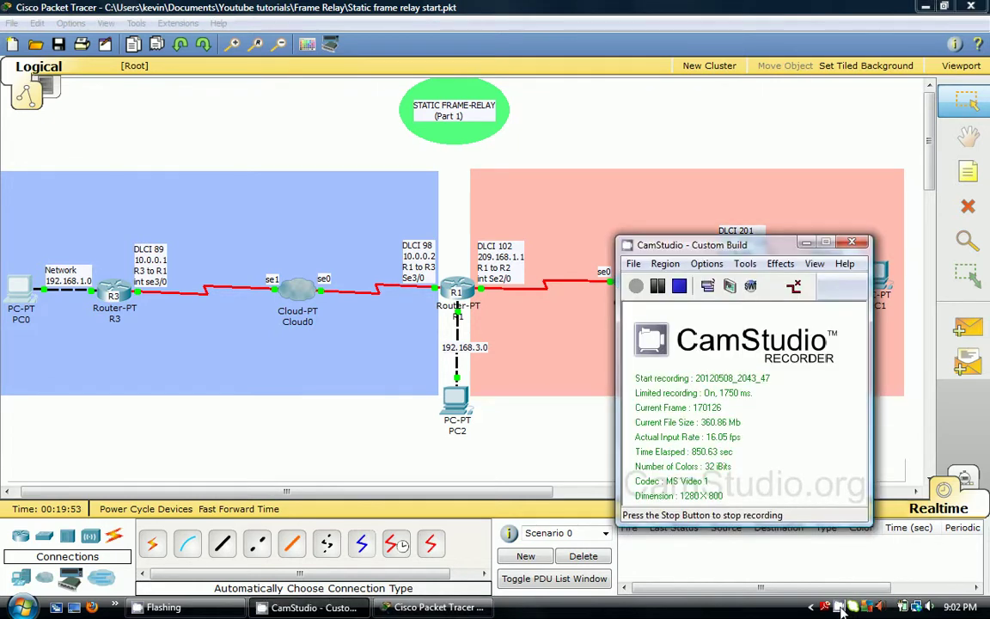